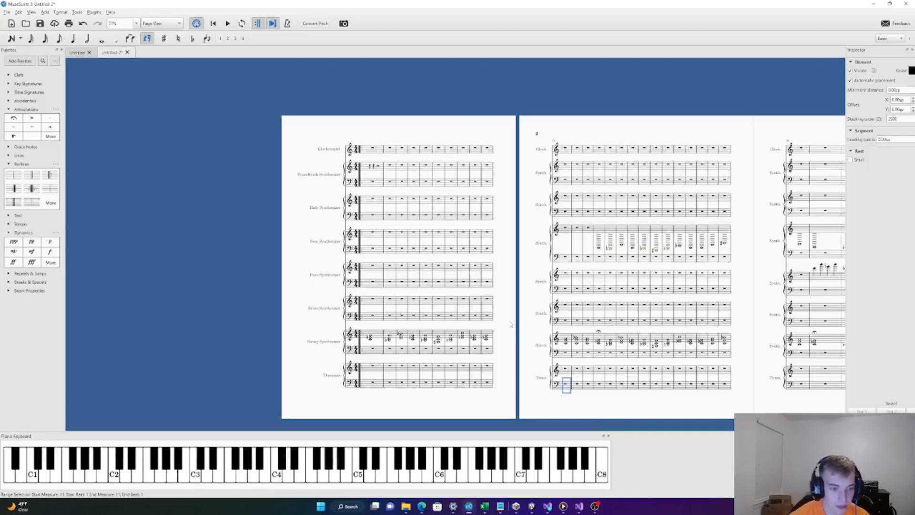
Examine the String Synthesizer chords one by one in the opening measures and on the second page.
{"action": "scroll", "coordinate": [416, 338], "scroll_direction": "down", "scroll_amount": 1}
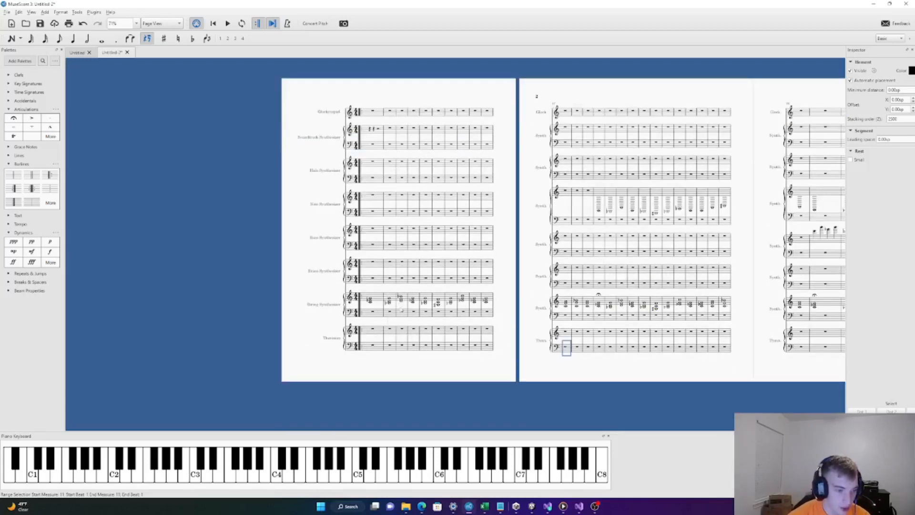
{"action": "scroll", "coordinate": [401, 308], "scroll_direction": "up", "scroll_amount": 4}
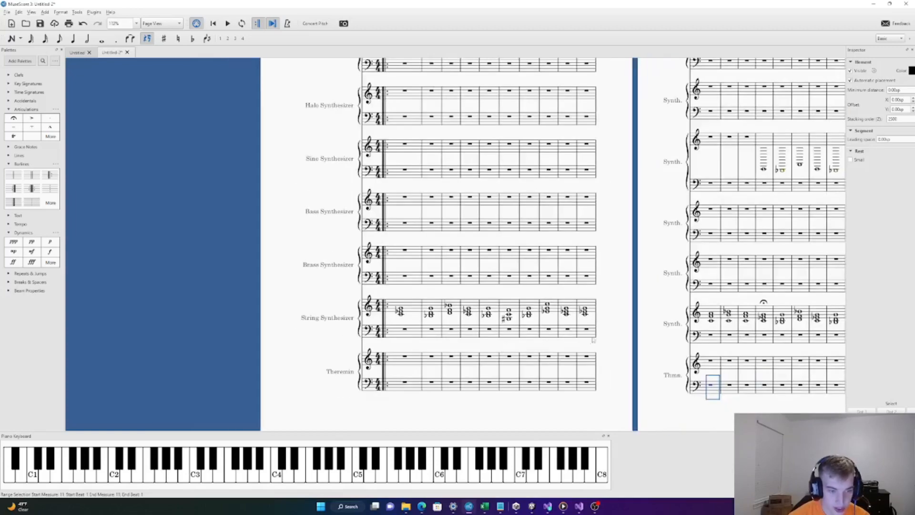
{"action": "left_click_drag", "start_coordinate": [593, 339], "coordinate": [409, 353]}
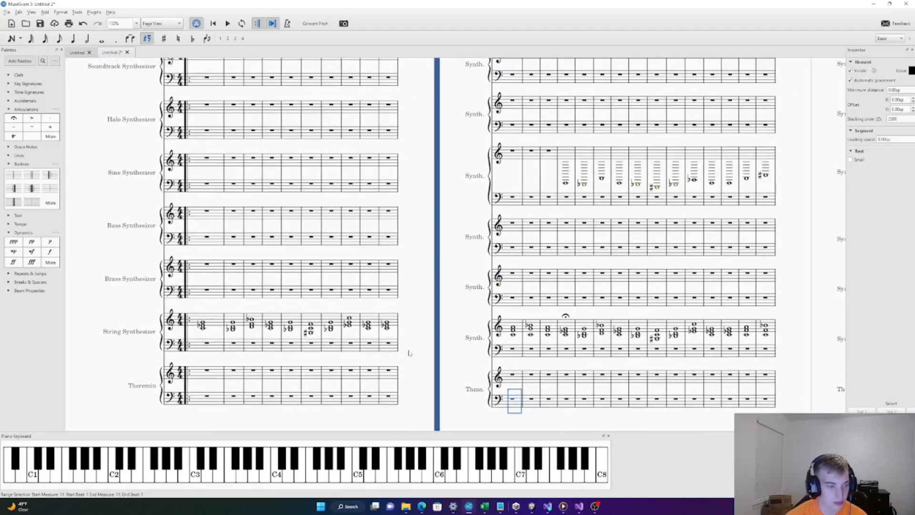
{"action": "left_click", "coordinate": [211, 320]}
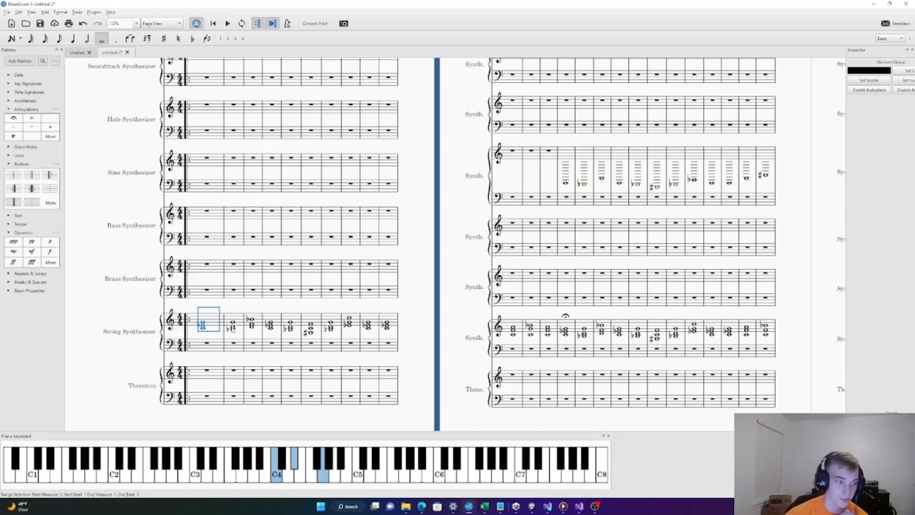
{"action": "left_click", "coordinate": [233, 316]}
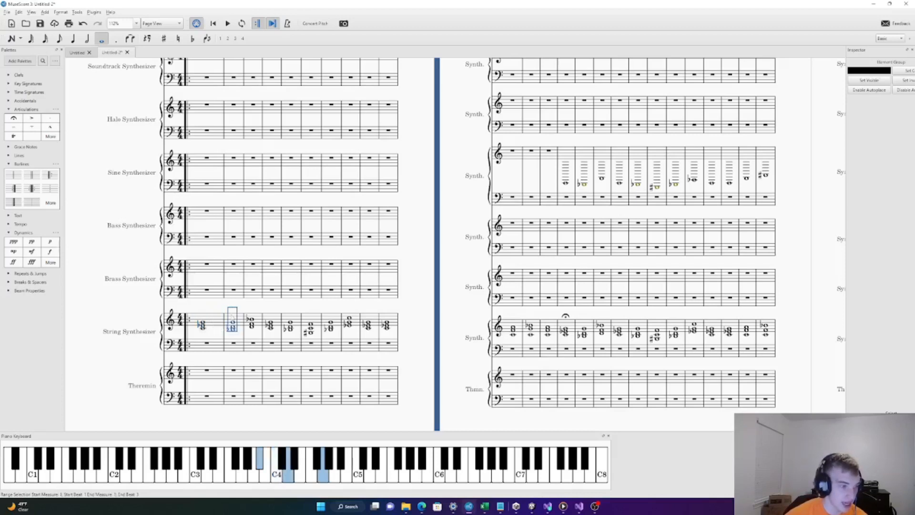
{"action": "left_click", "coordinate": [252, 321]}
{"action": "left_click", "coordinate": [270, 322]}
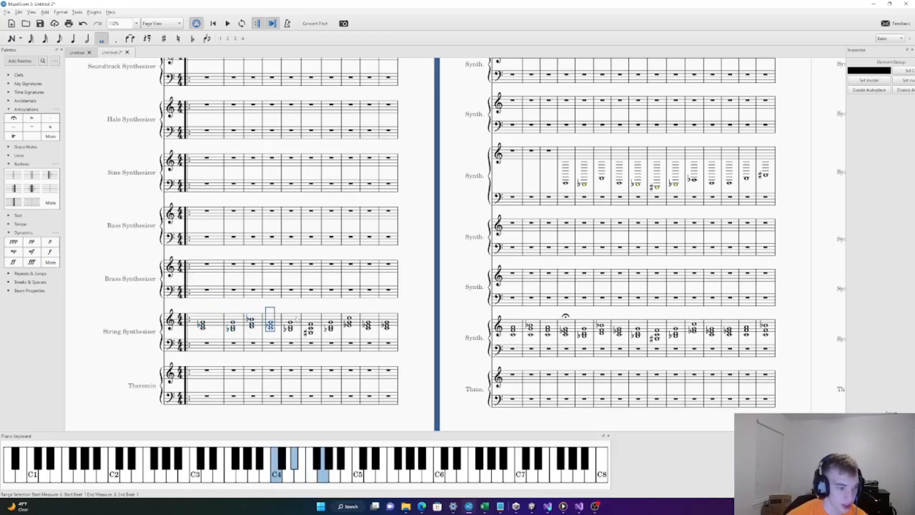
{"action": "left_click", "coordinate": [289, 320]}
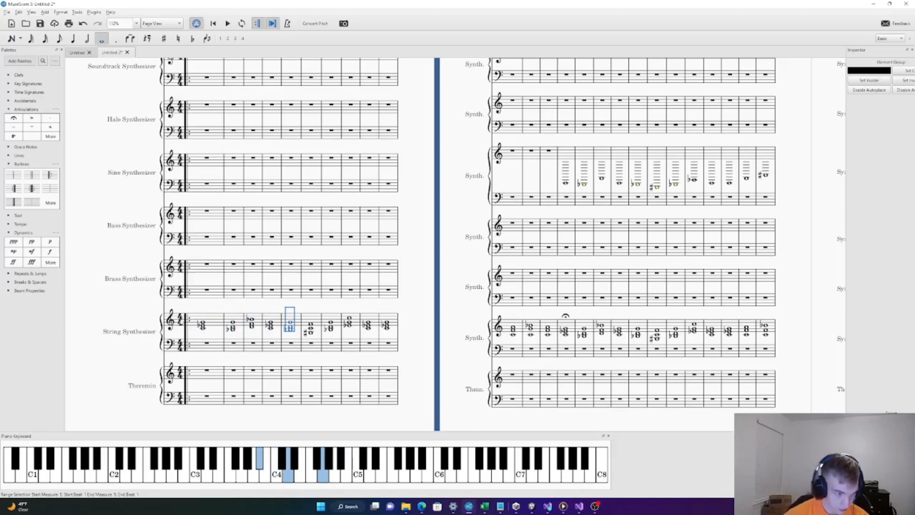
{"action": "left_click", "coordinate": [216, 317]}
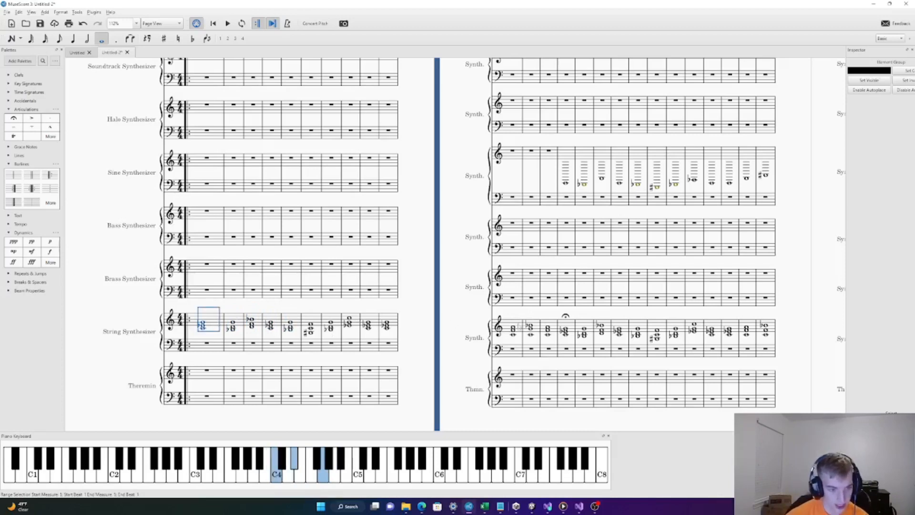
{"action": "left_click", "coordinate": [530, 324]}
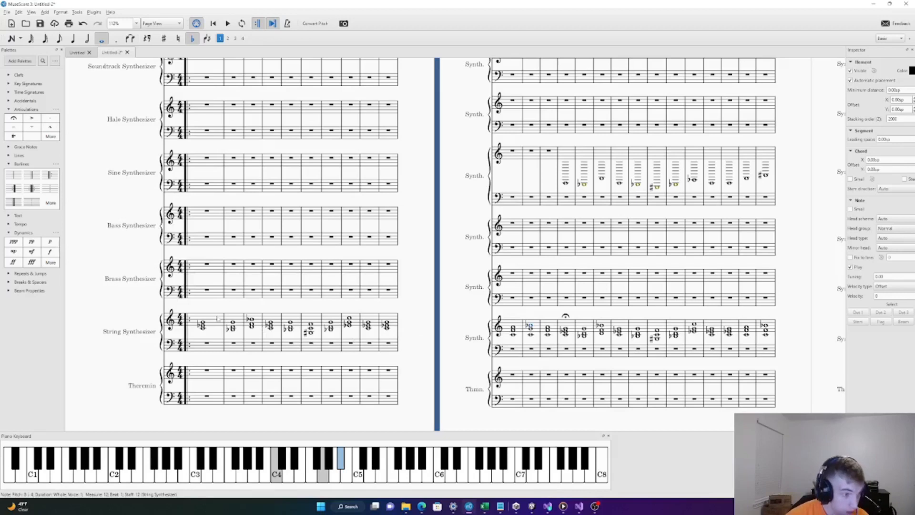
Play the String Synthesizer chords from measure 1, checking the audio mixer in OBS Studio during playback.
{"action": "left_click", "coordinate": [217, 317]}
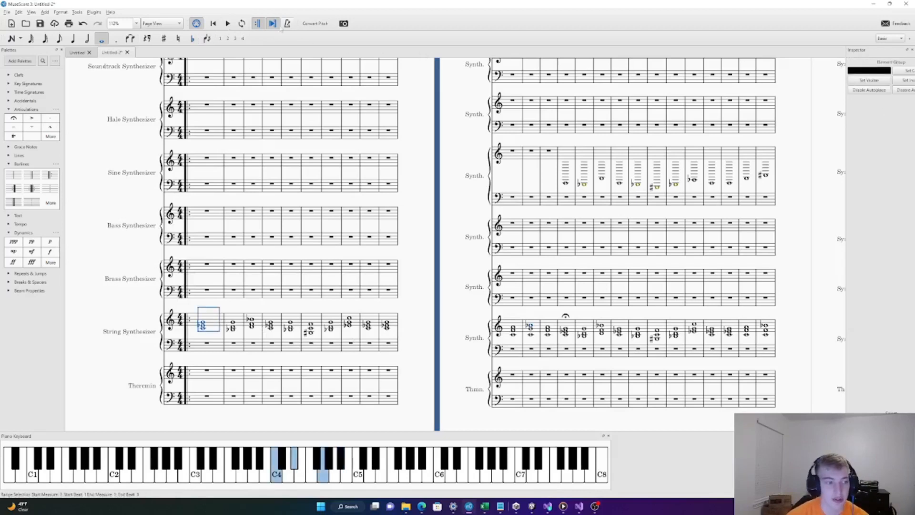
{"action": "left_click", "coordinate": [228, 23]}
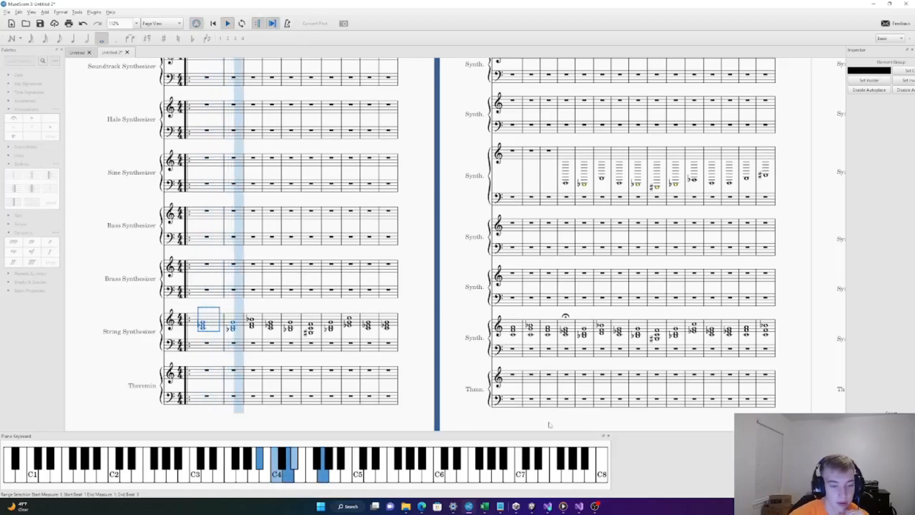
{"action": "mouse_move", "coordinate": [595, 511]}
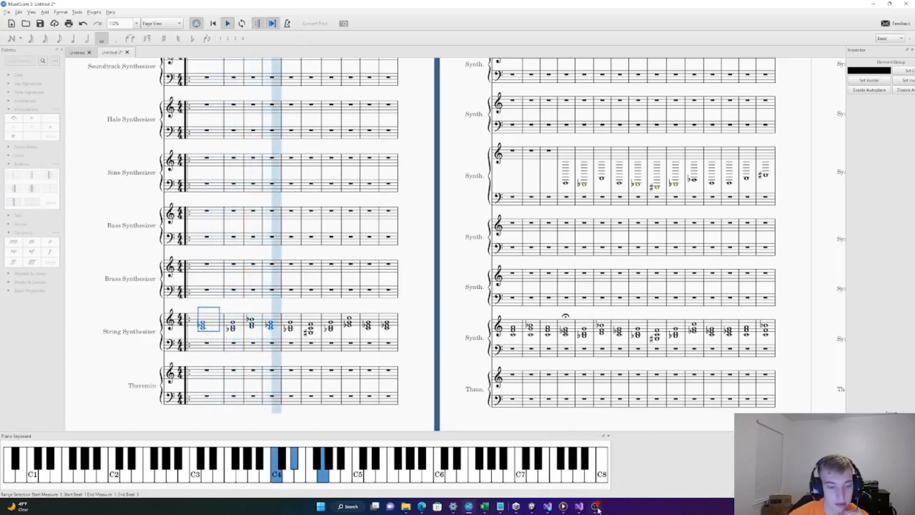
{"action": "left_click", "coordinate": [595, 506]}
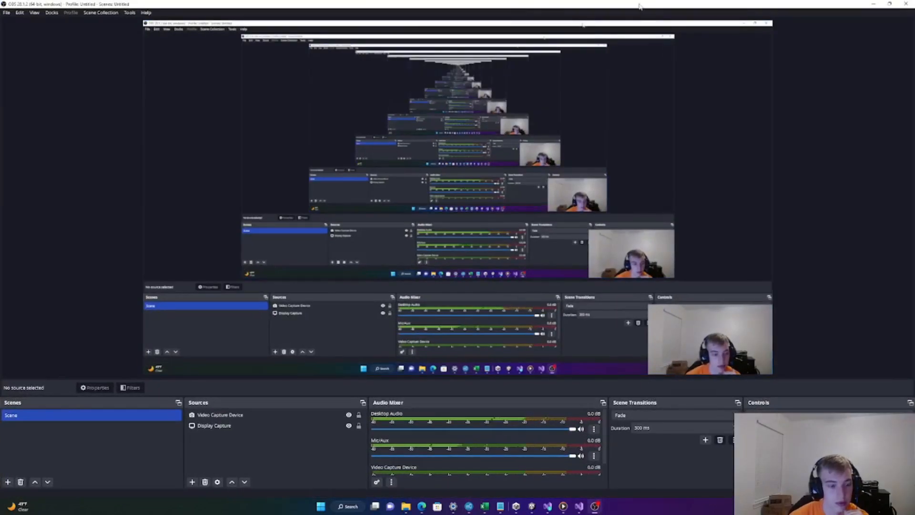
{"action": "left_click", "coordinate": [874, 4]}
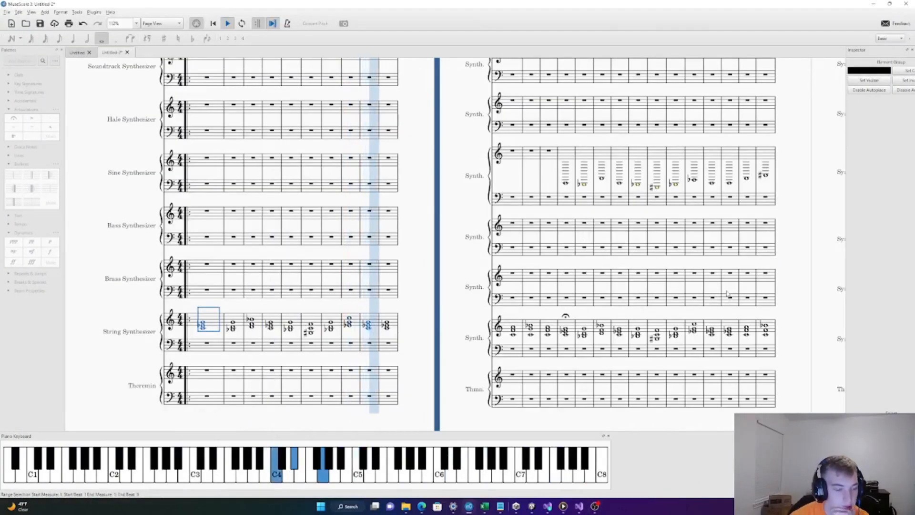
{"action": "left_click", "coordinate": [228, 24]}
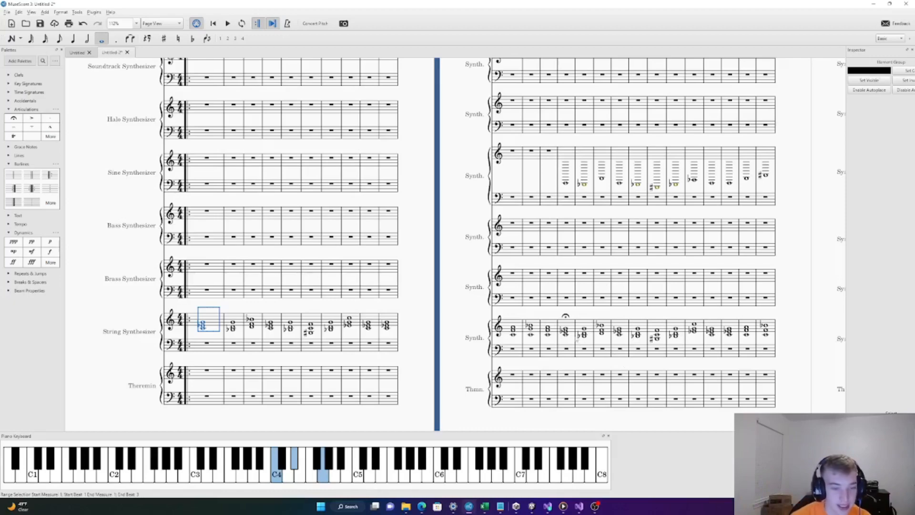
Examine the Sine Synthesizer's bass line from its first note in measure 14 onward.
{"action": "left_click_drag", "start_coordinate": [814, 379], "coordinate": [540, 352]}
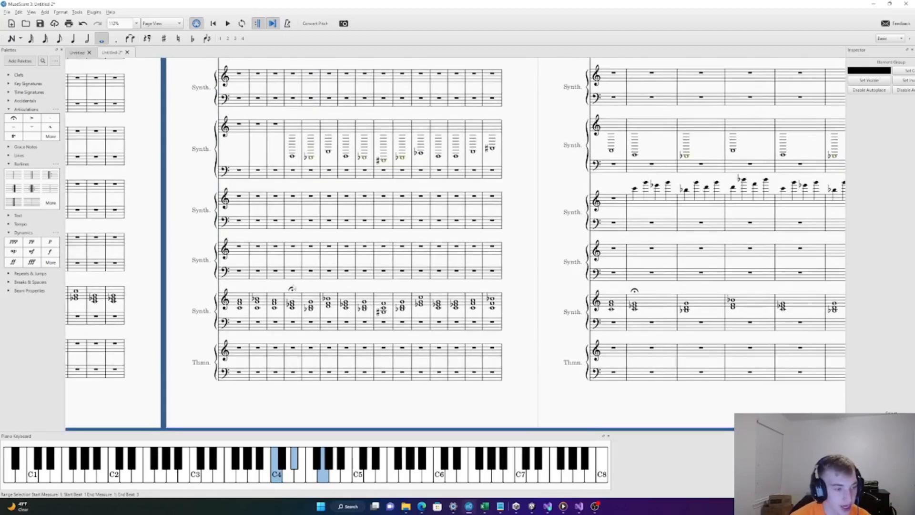
{"action": "left_click_drag", "start_coordinate": [293, 289], "coordinate": [292, 289]}
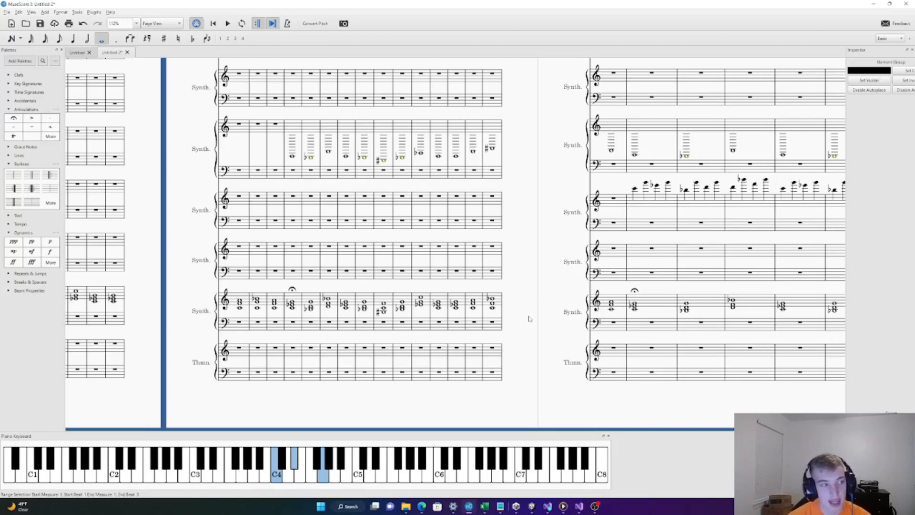
{"action": "left_click", "coordinate": [292, 127]}
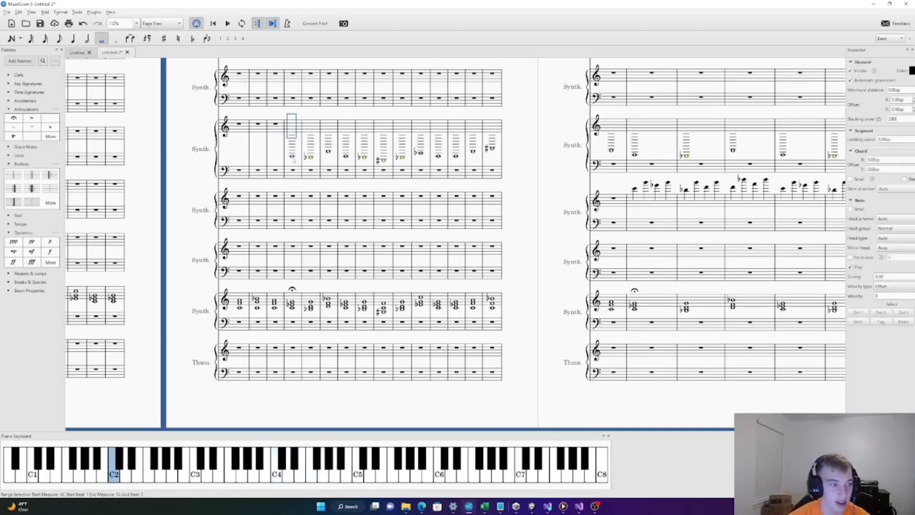
{"action": "left_click", "coordinate": [292, 157]}
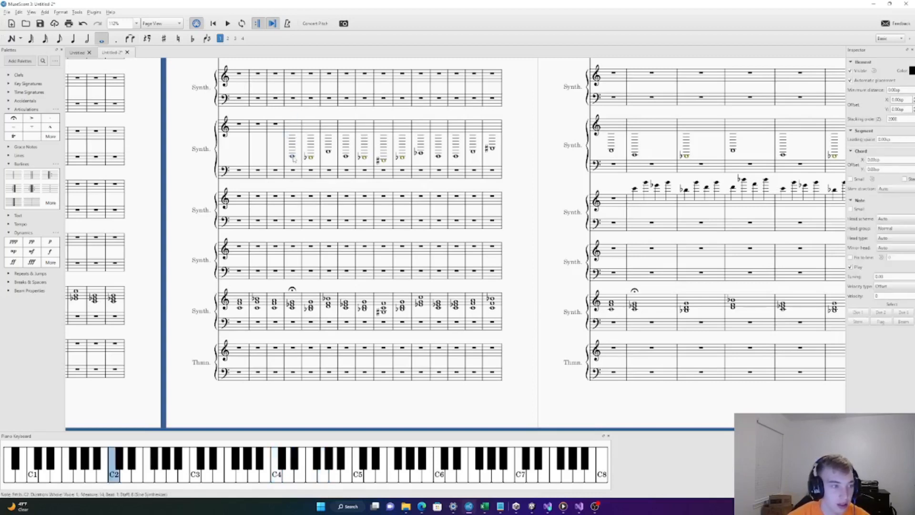
{"action": "left_click_drag", "start_coordinate": [218, 158], "coordinate": [763, 145]}
{"action": "left_click_drag", "start_coordinate": [763, 177], "coordinate": [453, 163]}
{"action": "left_click_drag", "start_coordinate": [770, 157], "coordinate": [519, 196]}
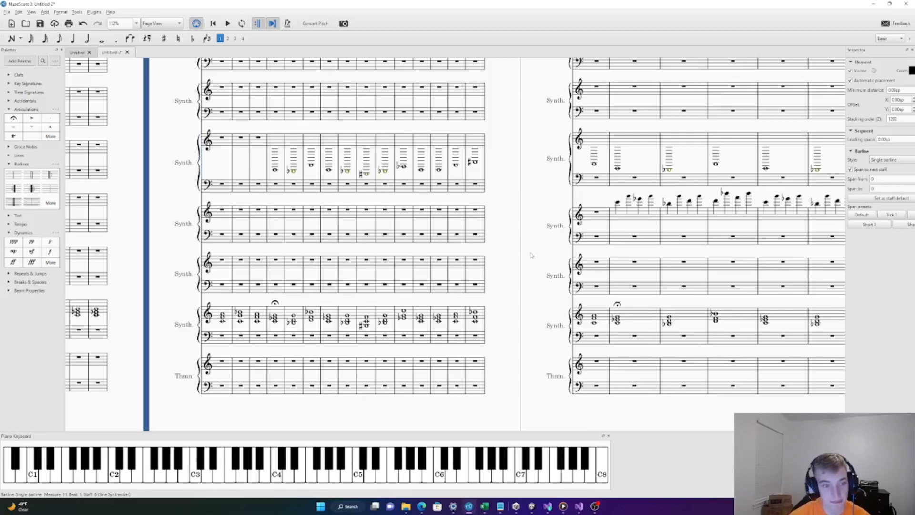
{"action": "left_click_drag", "start_coordinate": [530, 256], "coordinate": [483, 259]}
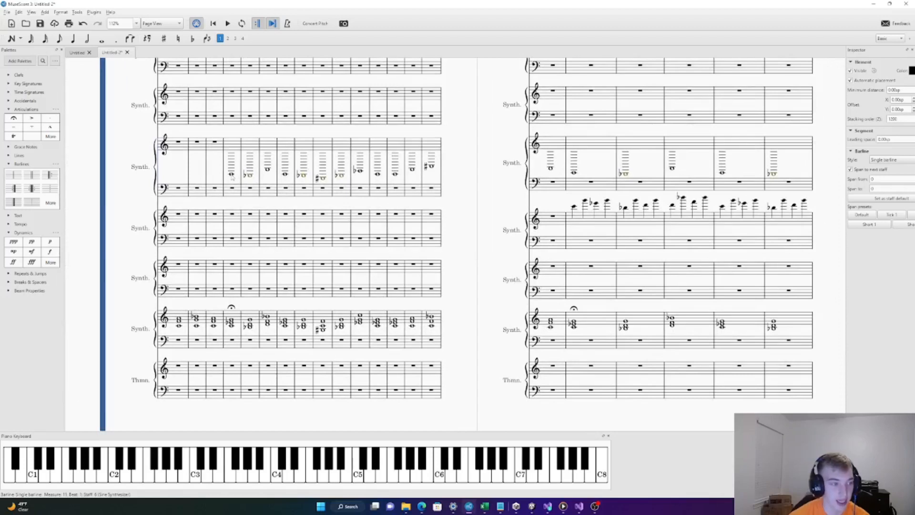
Compare the Sine Synthesizer notes in measures 14 and 15 with the lowest notes of the String Synthesizer chords.
{"action": "left_click", "coordinate": [232, 175]}
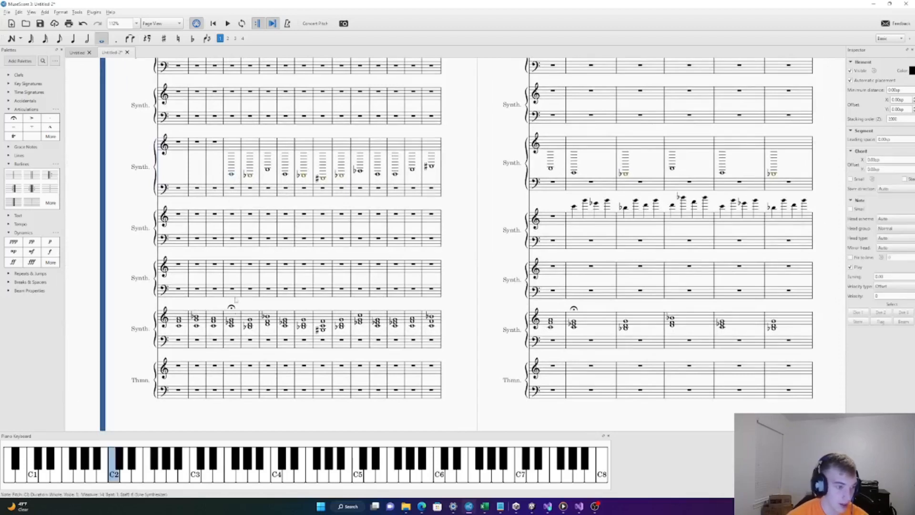
{"action": "left_click", "coordinate": [233, 328]}
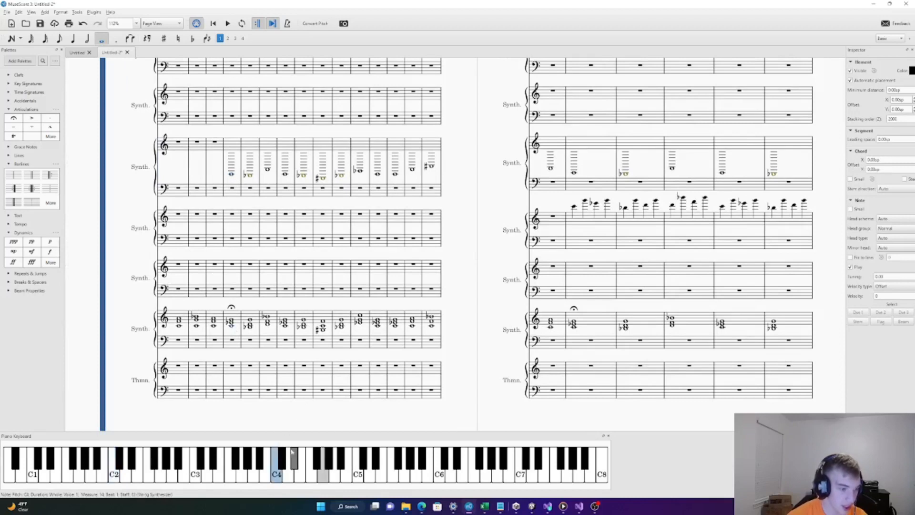
{"action": "left_click", "coordinate": [248, 175]}
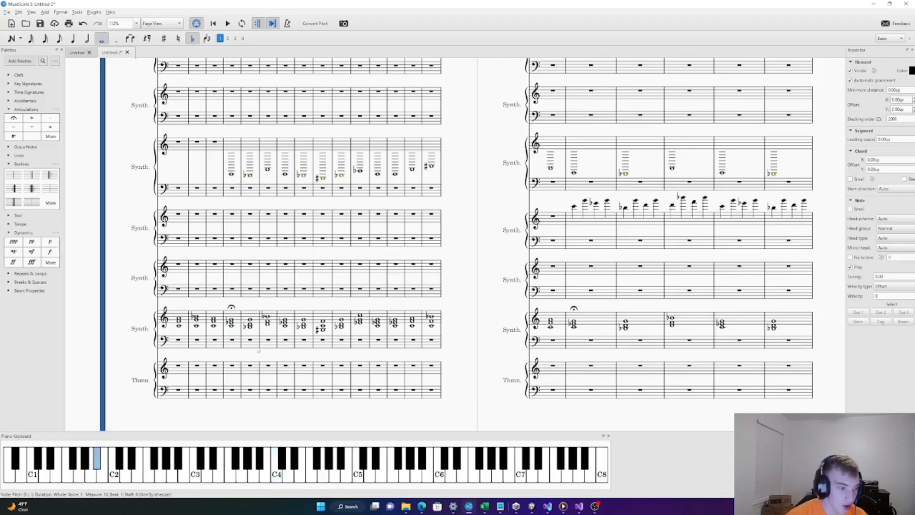
{"action": "left_click", "coordinate": [250, 329]}
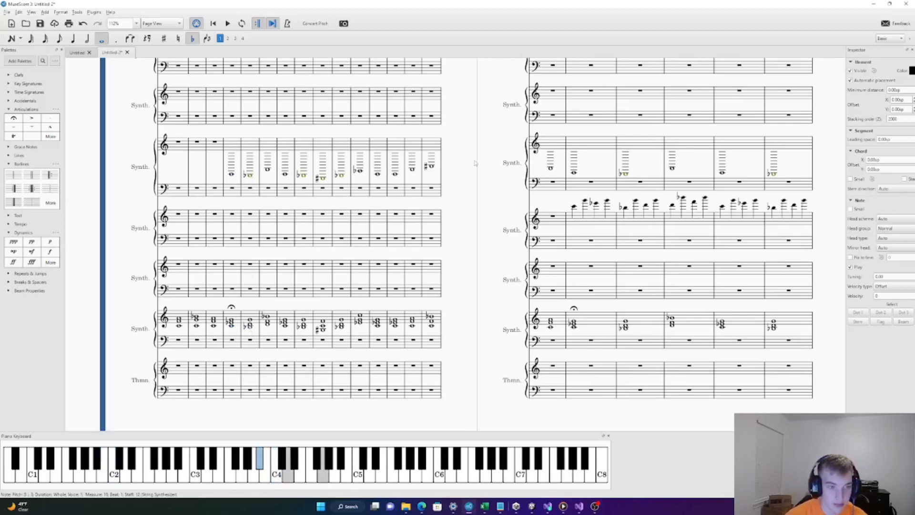
Play the score briefly from the Sine Synthesizer's first note in measure 14.
{"action": "scroll", "coordinate": [660, 280], "scroll_direction": "up", "scroll_amount": 1}
{"action": "scroll", "coordinate": [660, 280], "scroll_direction": "down", "scroll_amount": 1}
{"action": "left_click_drag", "start_coordinate": [649, 269], "coordinate": [523, 244]}
{"action": "left_click_drag", "start_coordinate": [360, 203], "coordinate": [487, 203]}
{"action": "left_click", "coordinate": [231, 148]}
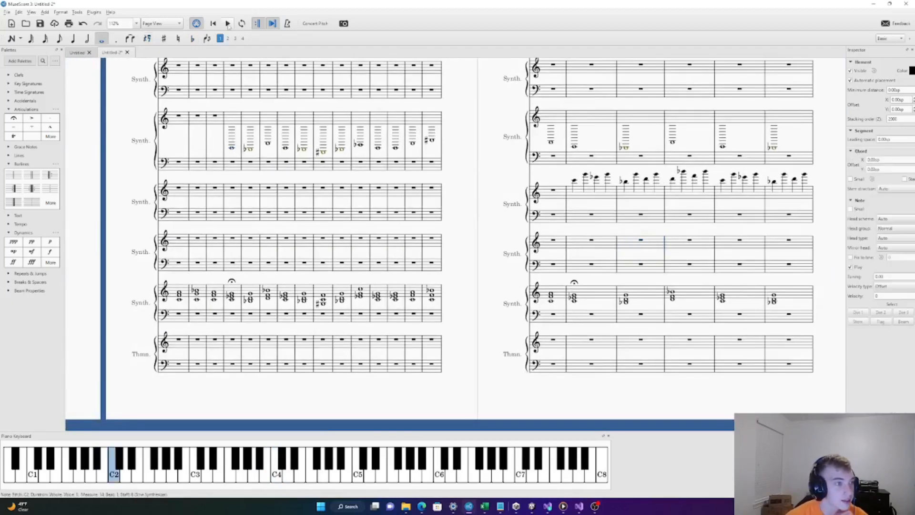
{"action": "left_click", "coordinate": [227, 23]}
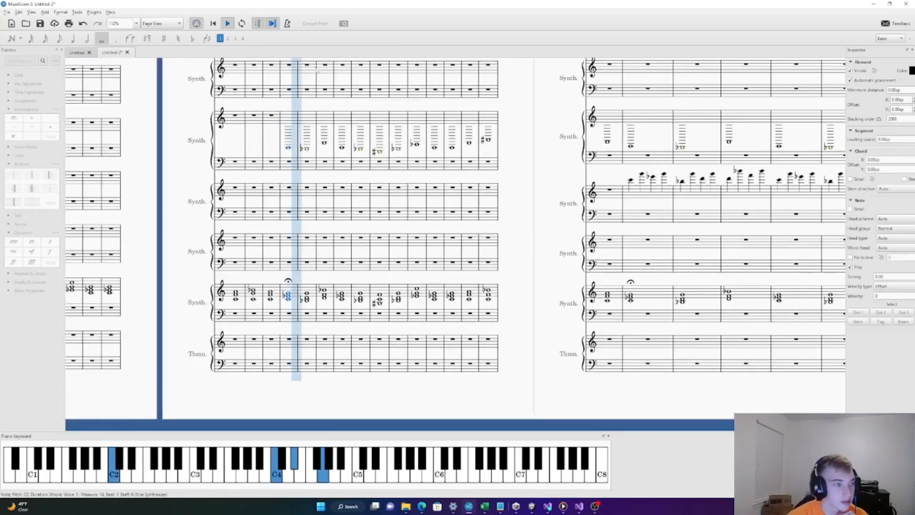
{"action": "left_click", "coordinate": [227, 23]}
Play the score from measure 11 to hear the bass line enter under the chords.
{"action": "left_click", "coordinate": [235, 124]}
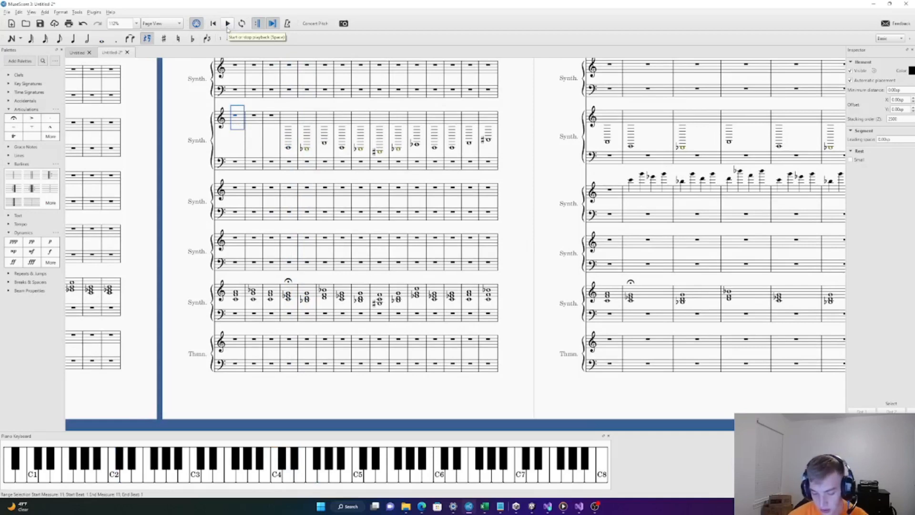
{"action": "left_click", "coordinate": [227, 24]}
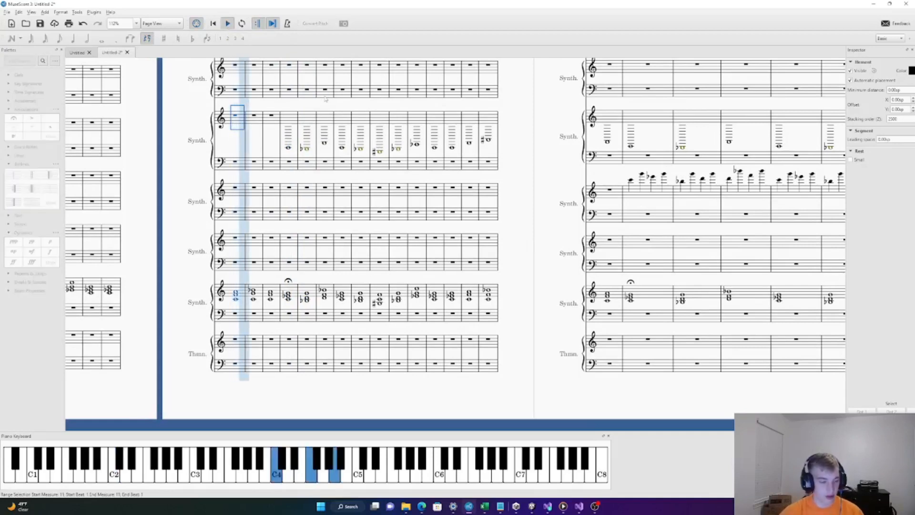
{"action": "left_click", "coordinate": [227, 24]}
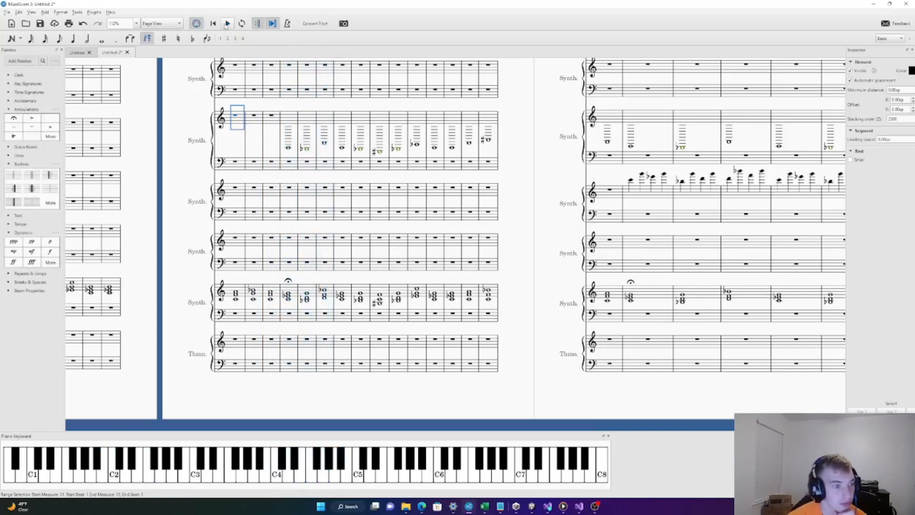
Examine the first two notes of the Bass Synthesizer's quarter-note melody in measure 27.
{"action": "left_click_drag", "start_coordinate": [547, 206], "coordinate": [415, 203]}
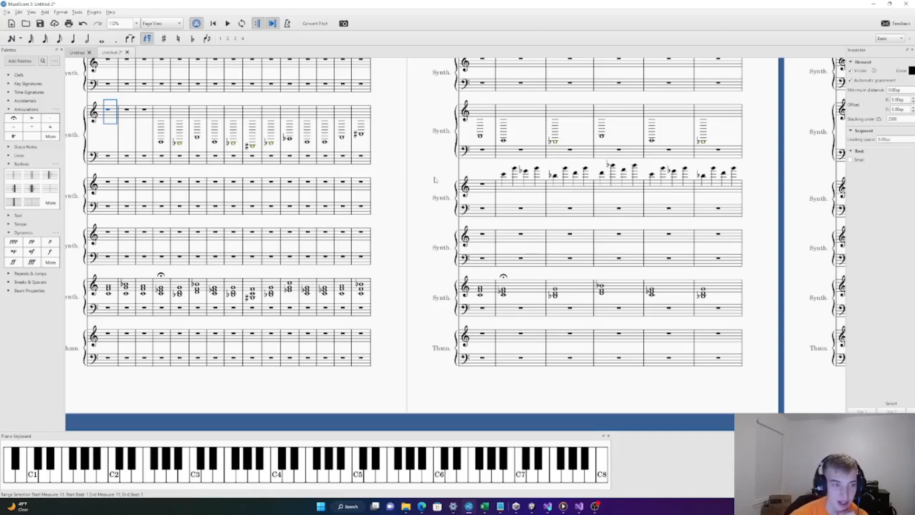
{"action": "left_click_drag", "start_coordinate": [435, 177], "coordinate": [359, 173]}
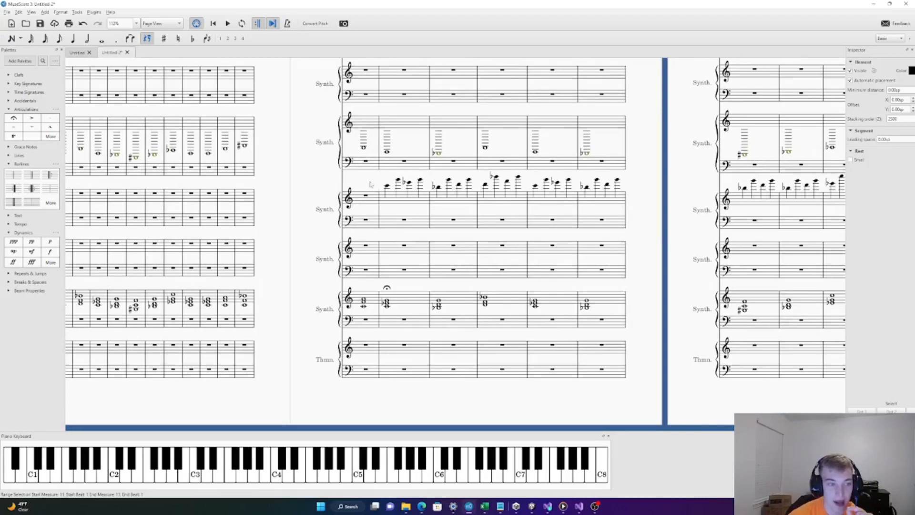
{"action": "left_click", "coordinate": [387, 186]}
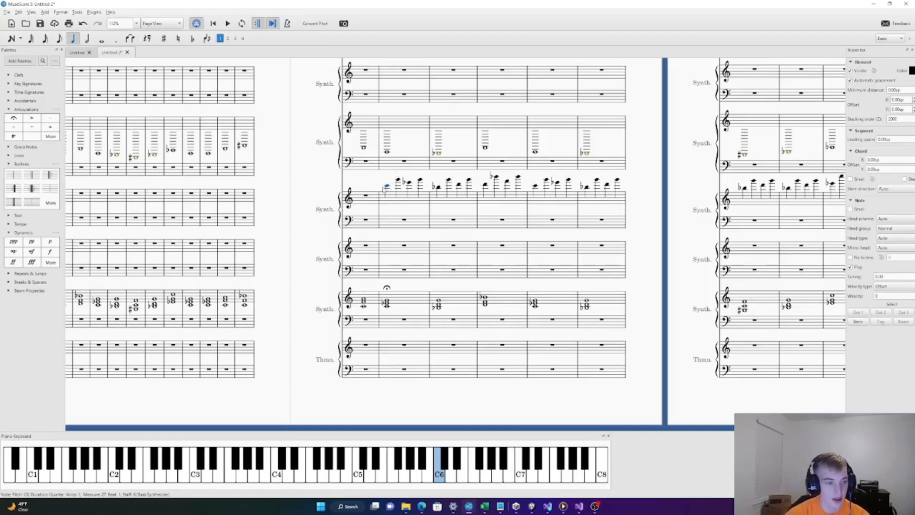
{"action": "key", "text": "Right"}
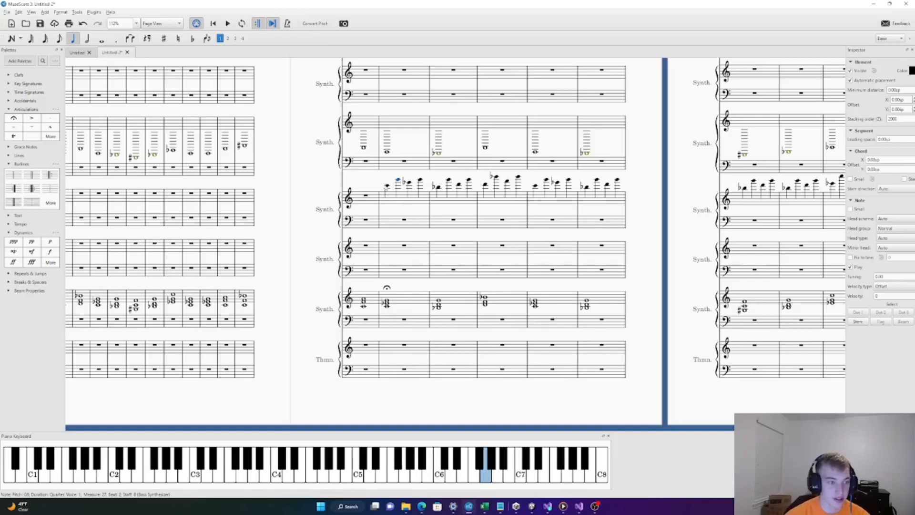
{"action": "left_click", "coordinate": [387, 187]}
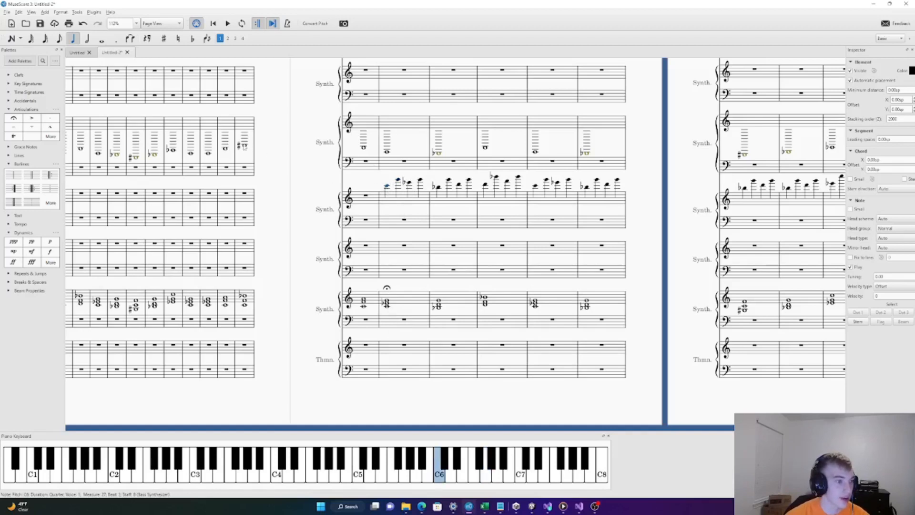
Play the score from the Bass Synthesizer's first note in measure 27 to hear the melody over the bass and chords.
{"action": "key", "text": "space"}
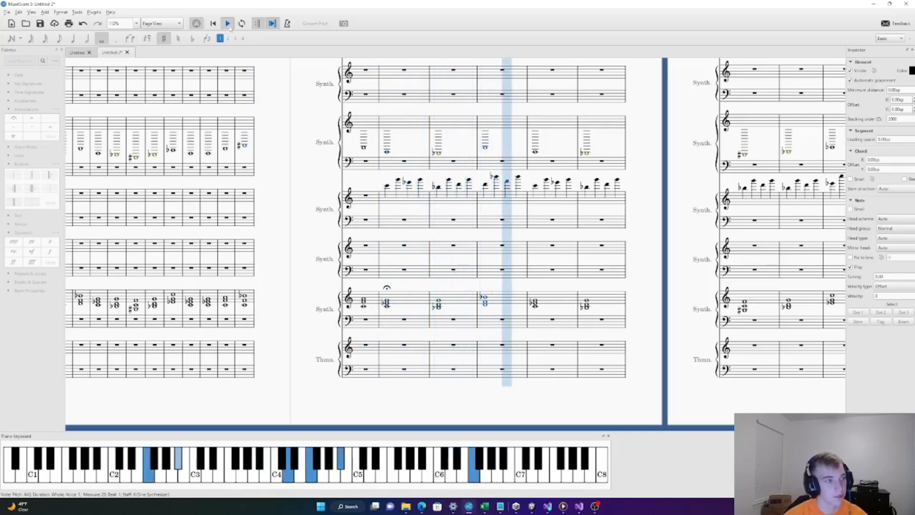
{"action": "left_click", "coordinate": [228, 24]}
{"action": "left_click_drag", "start_coordinate": [314, 201], "coordinate": [373, 212]}
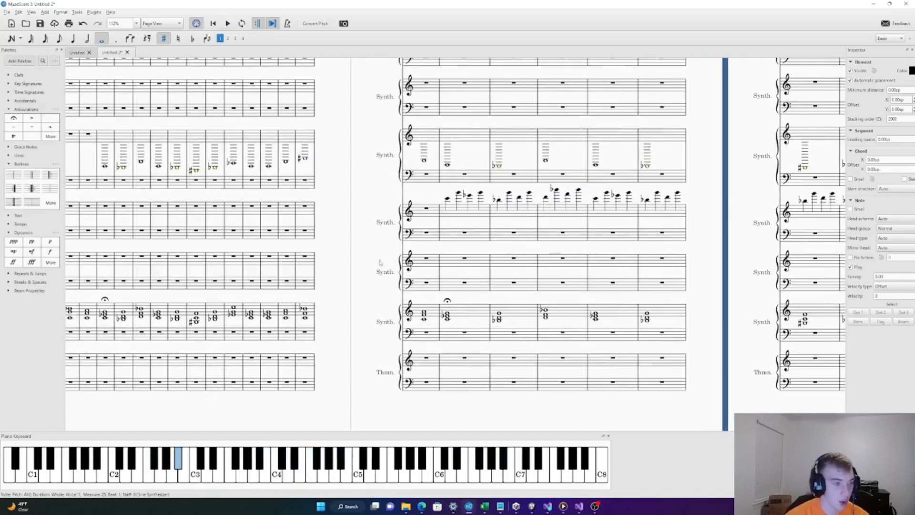
Compare the measures before the Bass Synthesizer melody enters with the layered passage that runs through to the score's last page.
{"action": "left_click_drag", "start_coordinate": [345, 232], "coordinate": [595, 235]}
{"action": "right_click", "coordinate": [595, 234]}
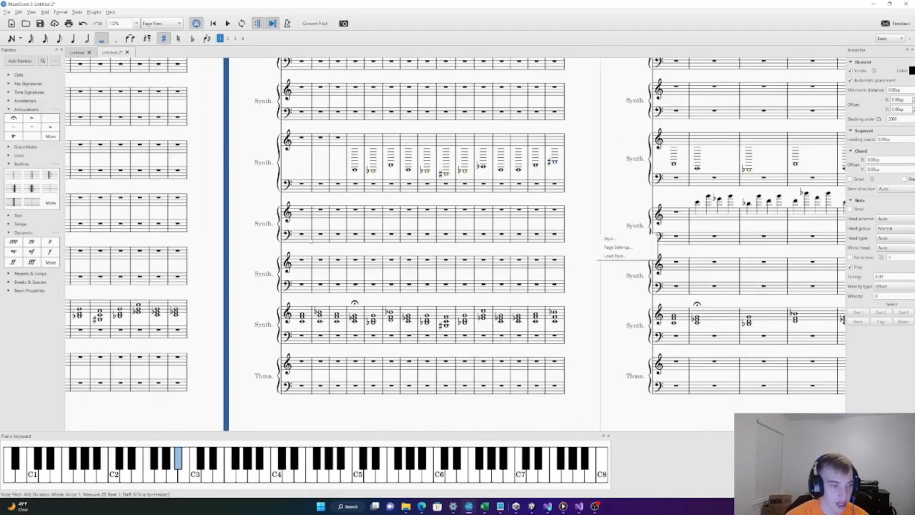
{"action": "left_click", "coordinate": [256, 246]}
{"action": "left_click_drag", "start_coordinate": [257, 247], "coordinate": [518, 205]}
{"action": "left_click_drag", "start_coordinate": [829, 226], "coordinate": [416, 232]}
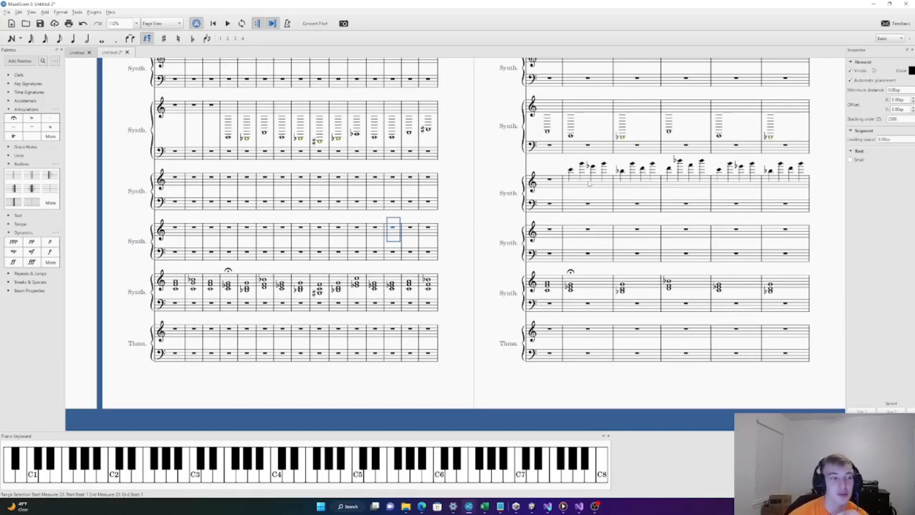
{"action": "left_click_drag", "start_coordinate": [495, 221], "coordinate": [470, 225]}
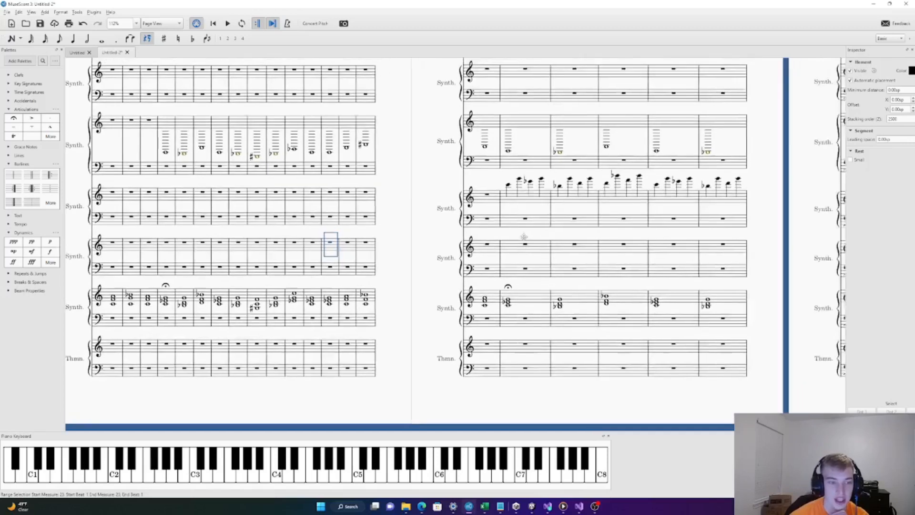
{"action": "scroll", "coordinate": [554, 230], "scroll_direction": "right", "scroll_amount": 6}
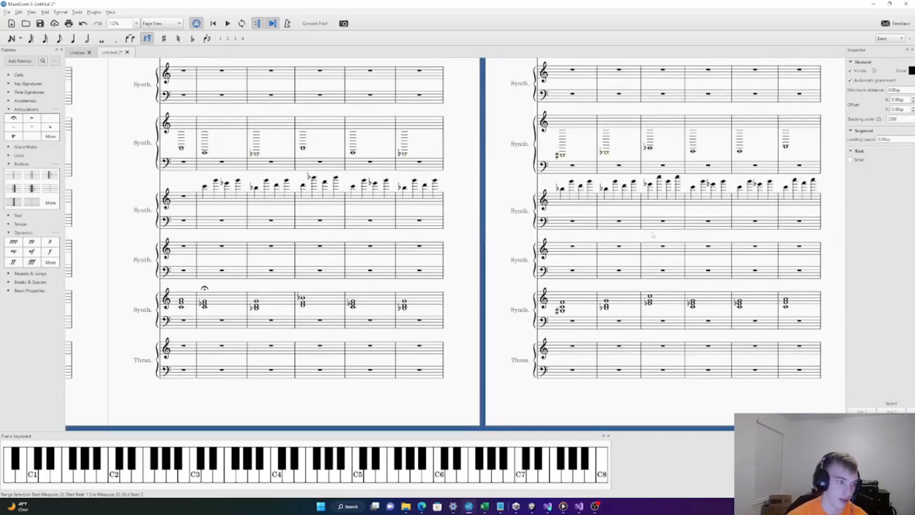
{"action": "scroll", "coordinate": [653, 239], "scroll_direction": "right", "scroll_amount": 4}
{"action": "scroll", "coordinate": [551, 234], "scroll_direction": "right", "scroll_amount": 4}
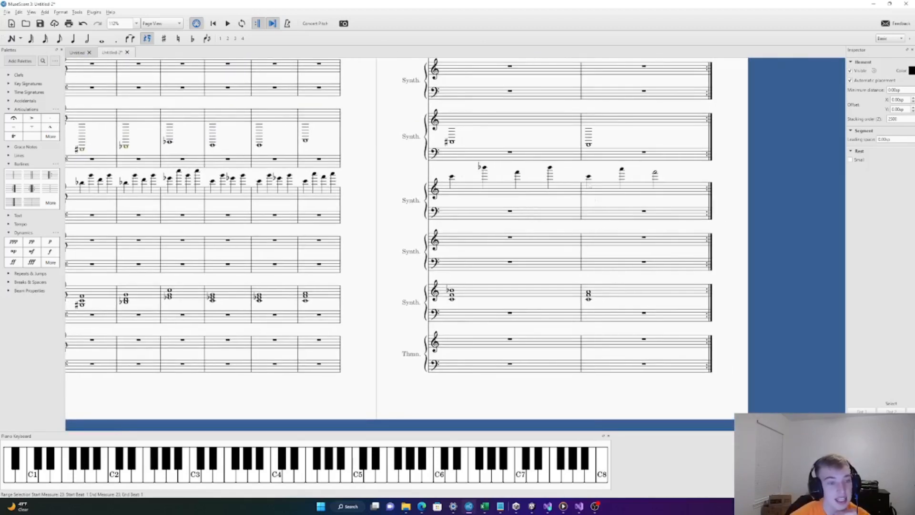
Play the final measure from the Bass Synthesizer's first note to hear how the piece ends.
{"action": "left_click", "coordinate": [602, 190]}
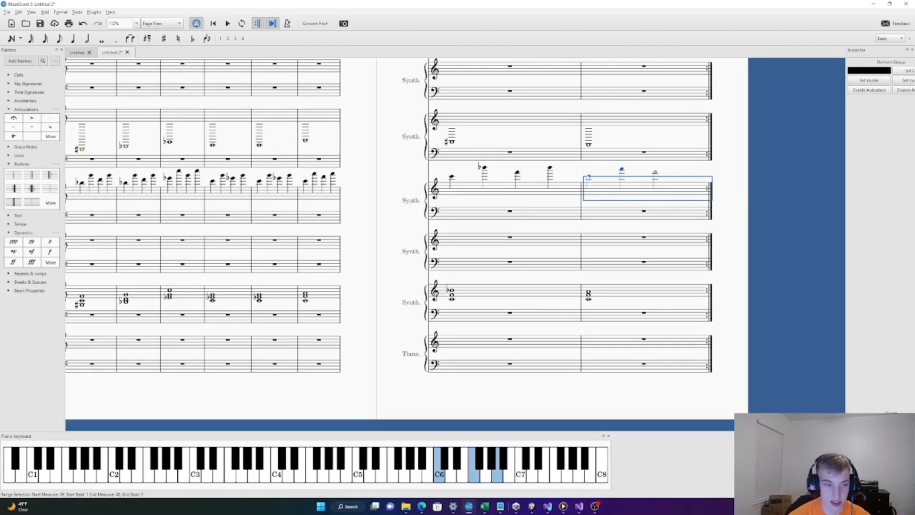
{"action": "left_click", "coordinate": [588, 177]}
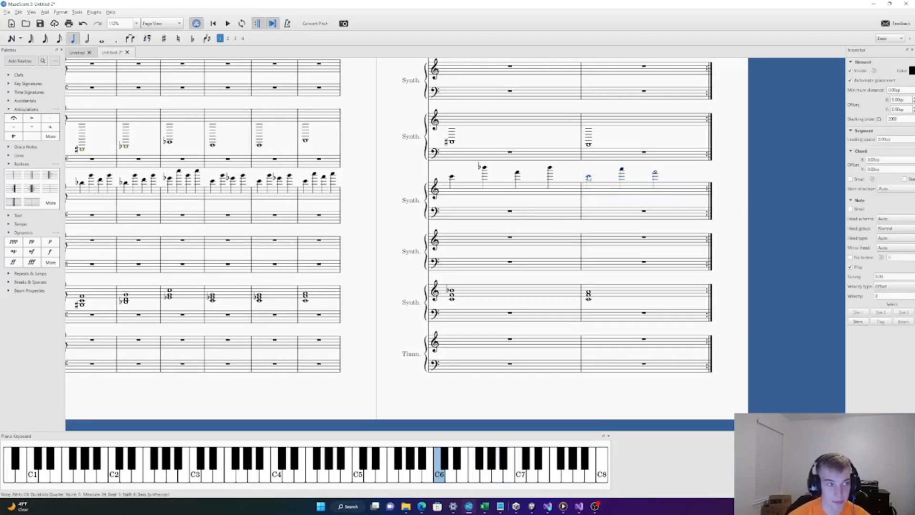
{"action": "key", "text": "space"}
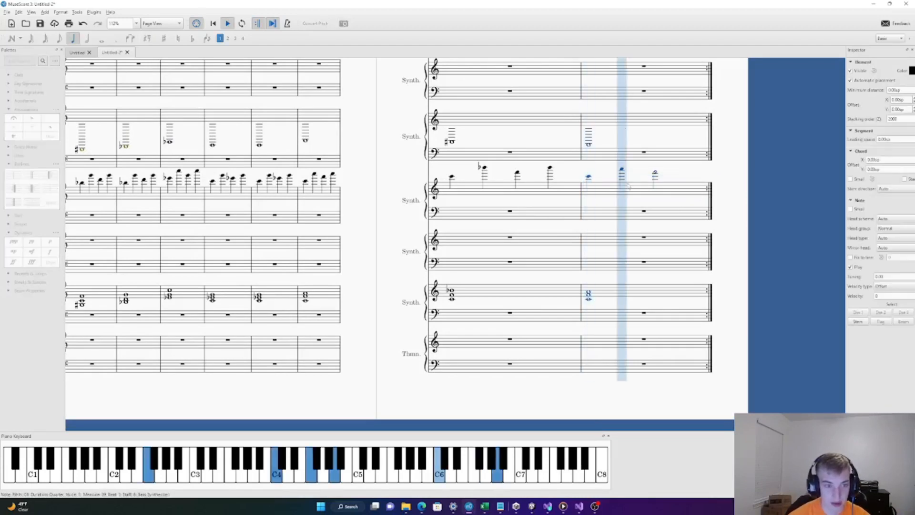
{"action": "key", "text": "space"}
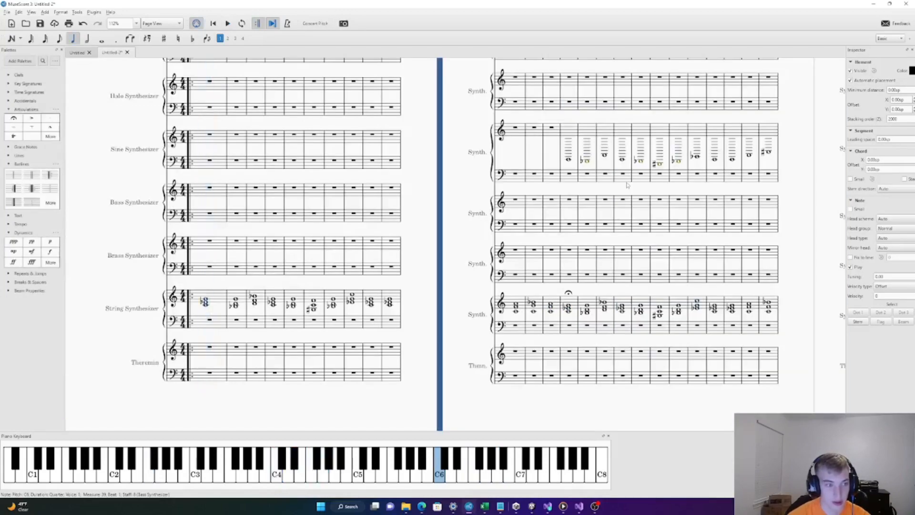
Review the overall layout of all pages, from the opening String Synthesizer chords to the closing melody.
{"action": "left_click_drag", "start_coordinate": [685, 241], "coordinate": [480, 250]}
{"action": "left_click_drag", "start_coordinate": [630, 233], "coordinate": [518, 234]}
{"action": "scroll", "coordinate": [597, 244], "scroll_direction": "down", "scroll_amount": 5}
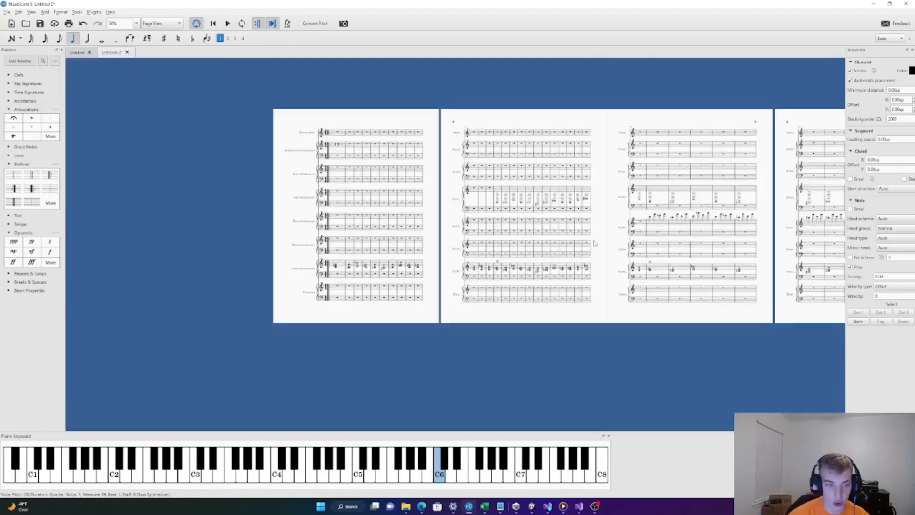
{"action": "left_click_drag", "start_coordinate": [627, 316], "coordinate": [350, 281]}
{"action": "scroll", "coordinate": [382, 287], "scroll_direction": "down", "scroll_amount": 2}
{"action": "scroll", "coordinate": [388, 288], "scroll_direction": "up", "scroll_amount": 3}
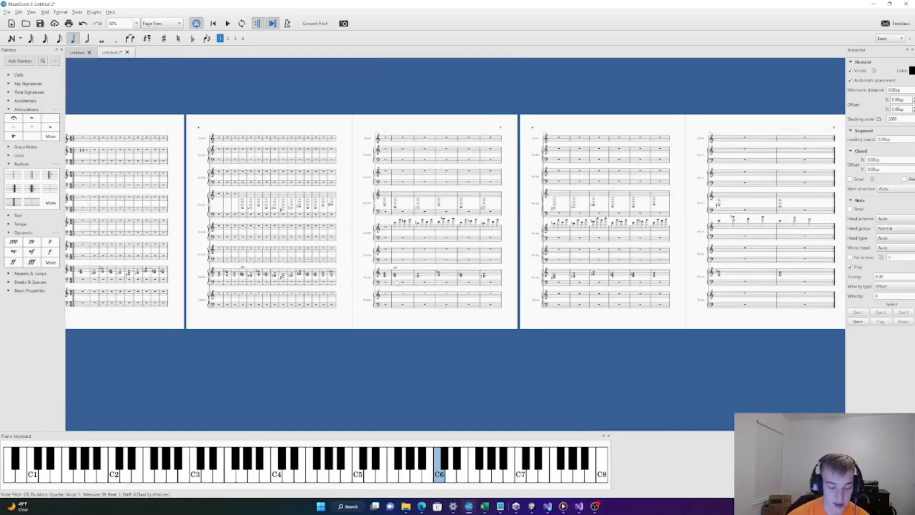
{"action": "scroll", "coordinate": [398, 282], "scroll_direction": "down", "scroll_amount": 1}
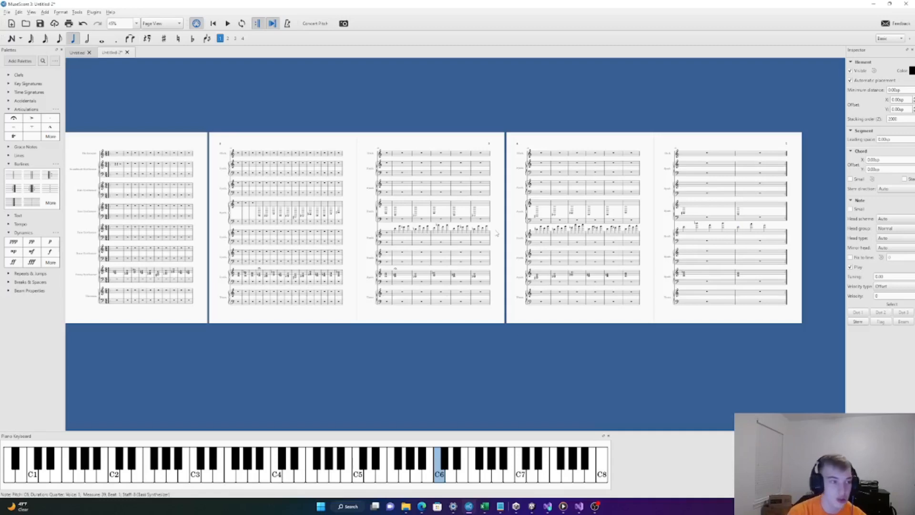
{"action": "left_click_drag", "start_coordinate": [296, 185], "coordinate": [466, 195]}
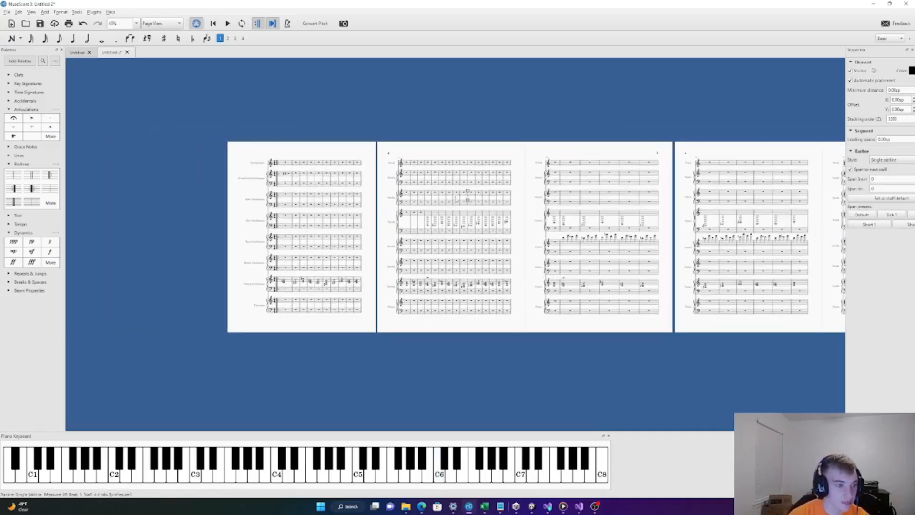
{"action": "scroll", "coordinate": [414, 203], "scroll_direction": "up", "scroll_amount": 2}
{"action": "left_click_drag", "start_coordinate": [375, 263], "coordinate": [385, 220]}
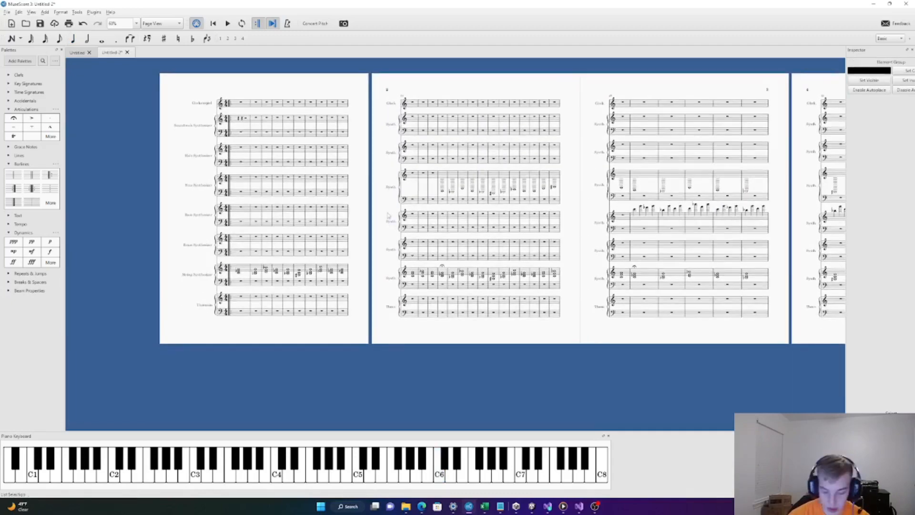
Remove the Theremin and the Brass Synthesizer from the score's instrument list.
{"action": "left_click_drag", "start_coordinate": [545, 252], "coordinate": [582, 228]}
{"action": "key", "text": "i"}
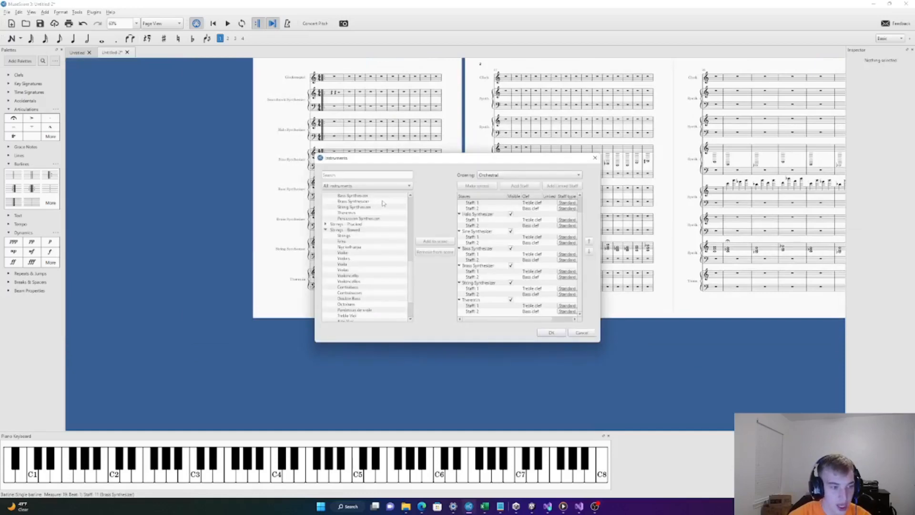
{"action": "left_click_drag", "start_coordinate": [341, 160], "coordinate": [385, 313]}
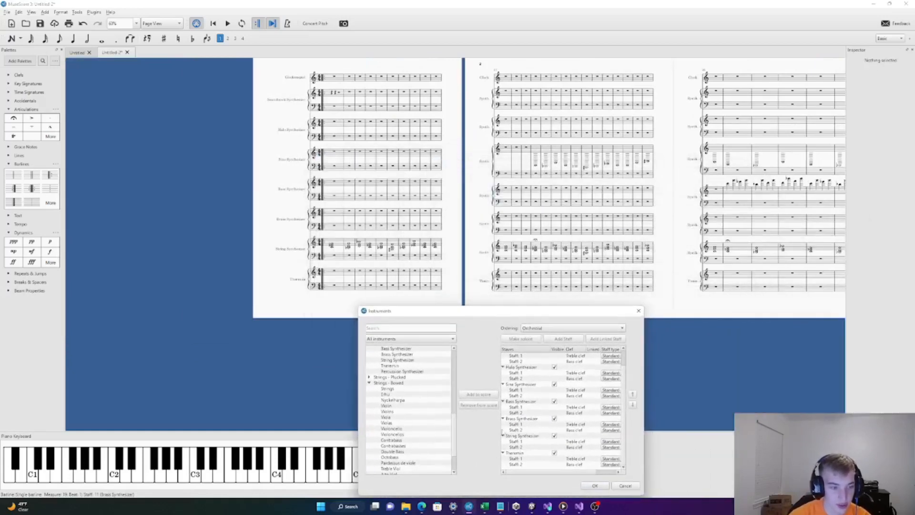
{"action": "left_click", "coordinate": [519, 453]}
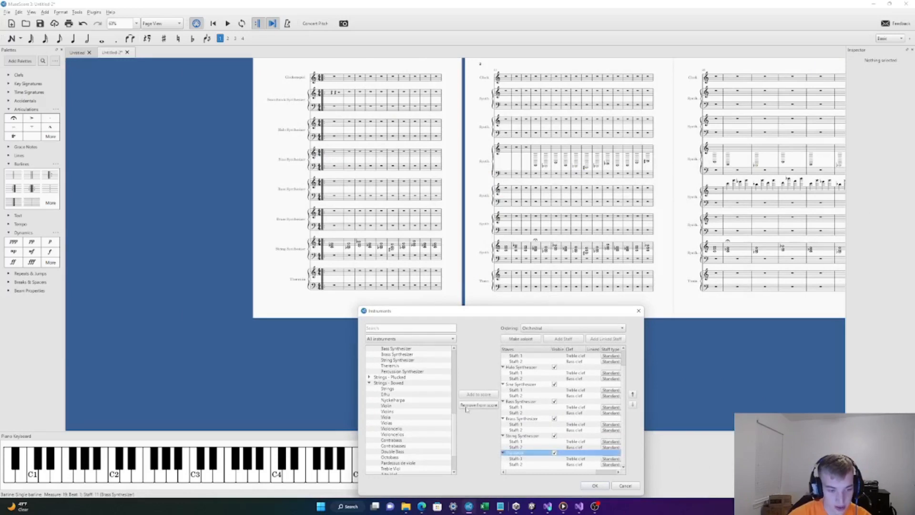
{"action": "scroll", "coordinate": [527, 424], "scroll_direction": "up", "scroll_amount": 1}
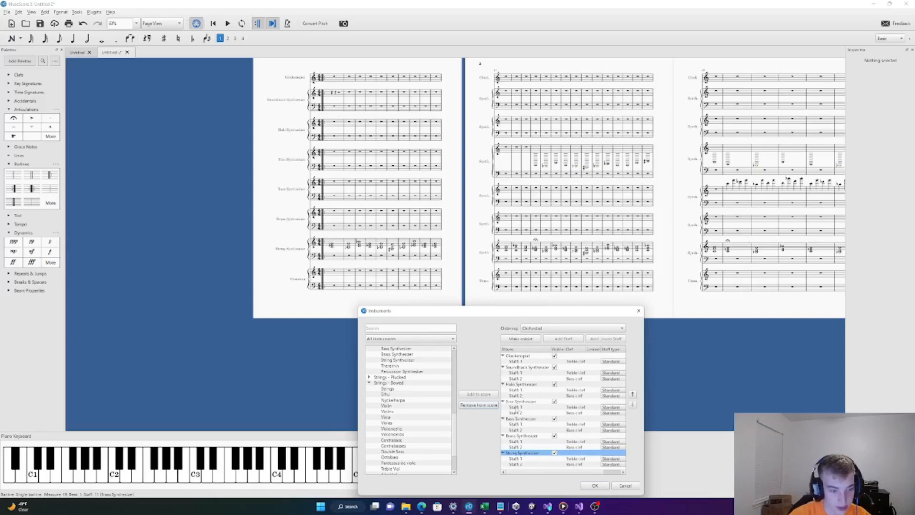
{"action": "left_click", "coordinate": [520, 436]}
{"action": "left_click", "coordinate": [472, 406]}
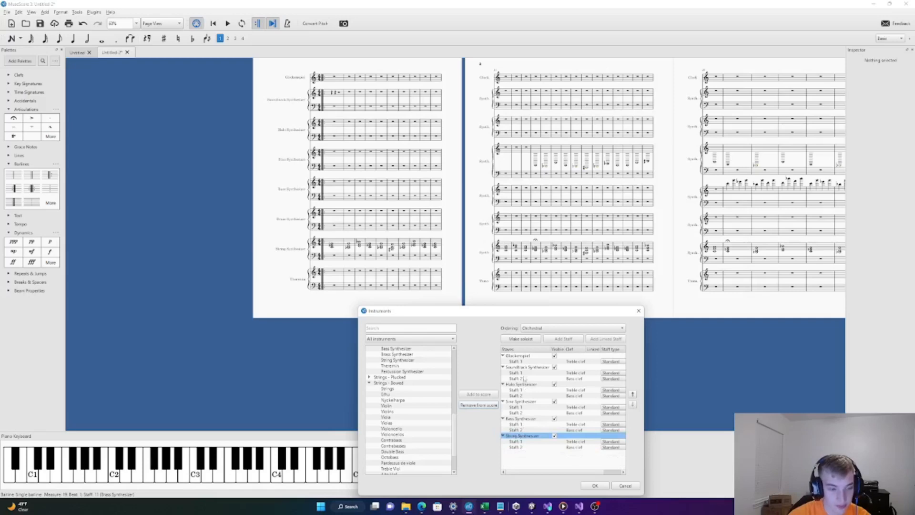
Remove the Soundtrack Synthesizer and the Glockenspiel as well, and apply the instrument changes to the score.
{"action": "left_click", "coordinate": [523, 367]}
{"action": "key", "text": "Delete"}
{"action": "left_click", "coordinate": [519, 358]}
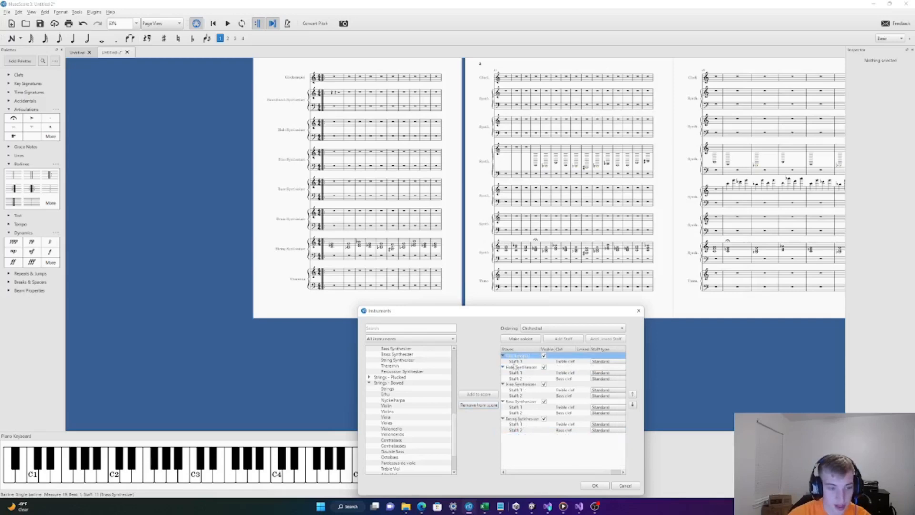
{"action": "key", "text": "Delete"}
{"action": "left_click", "coordinate": [592, 485]}
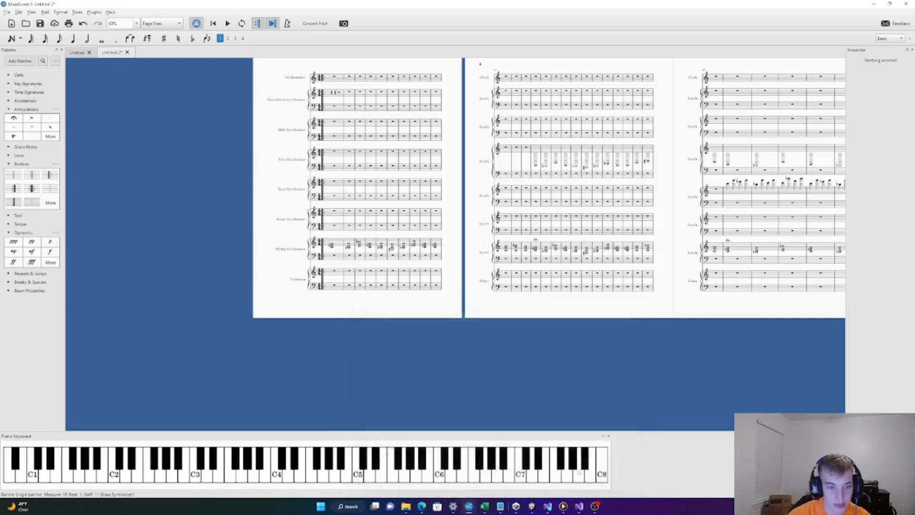
{"action": "left_click_drag", "start_coordinate": [564, 406], "coordinate": [553, 394]}
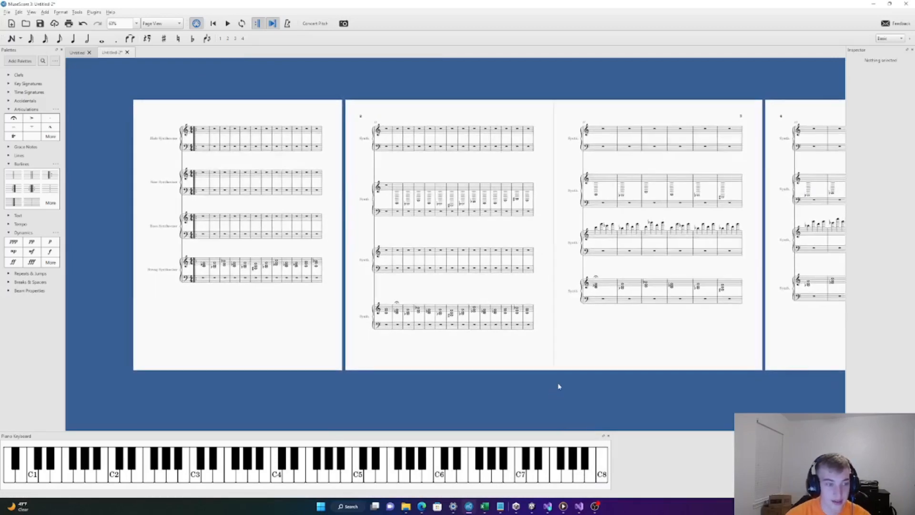
Remove the Halo Synthesizer from the score so only the Sine, Bass and String Synthesizers are kept.
{"action": "left_click_drag", "start_coordinate": [629, 367], "coordinate": [565, 374]}
{"action": "key", "text": "i"}
{"action": "left_click", "coordinate": [477, 202]}
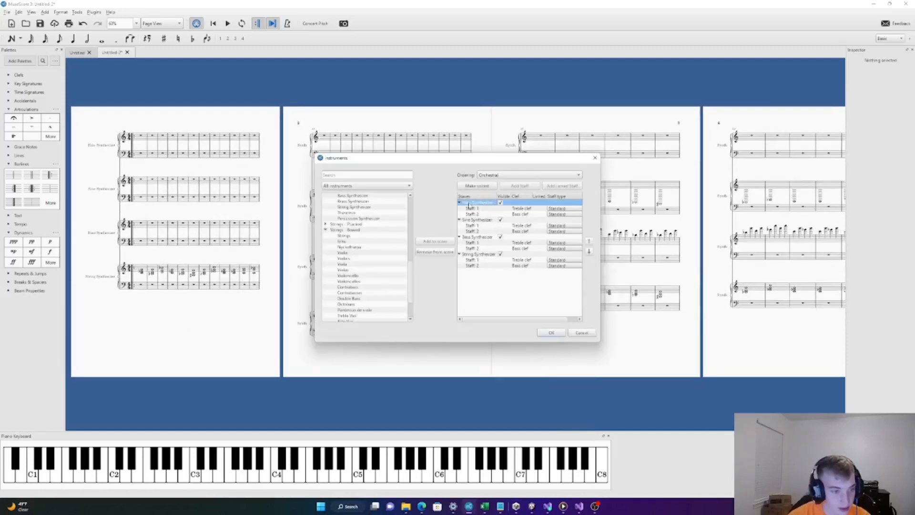
{"action": "left_click", "coordinate": [444, 253]}
{"action": "left_click", "coordinate": [549, 333]}
{"action": "left_click_drag", "start_coordinate": [529, 327], "coordinate": [634, 327]}
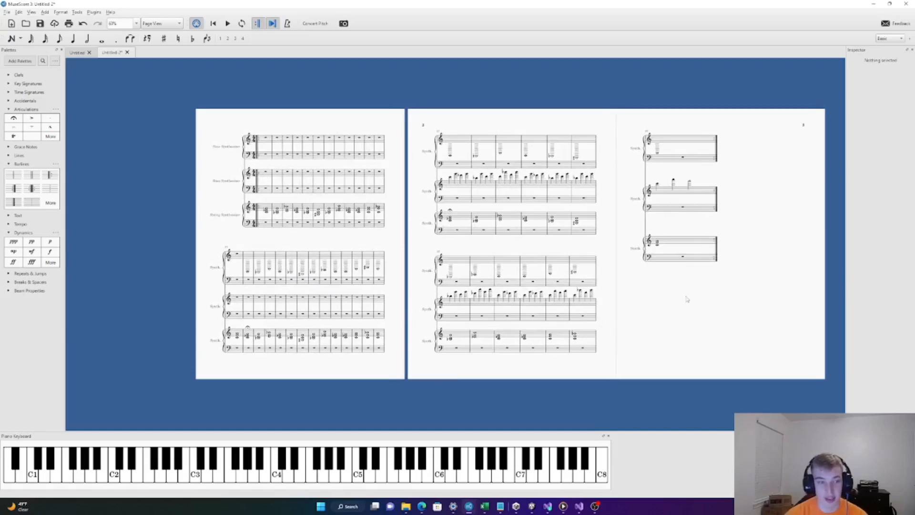
Undo the instrument removals and return to the beginning of the score.
{"action": "key", "text": "ctrl+z"}
{"action": "key", "text": "ctrl+z"}
{"action": "key", "text": "ctrl+z"}
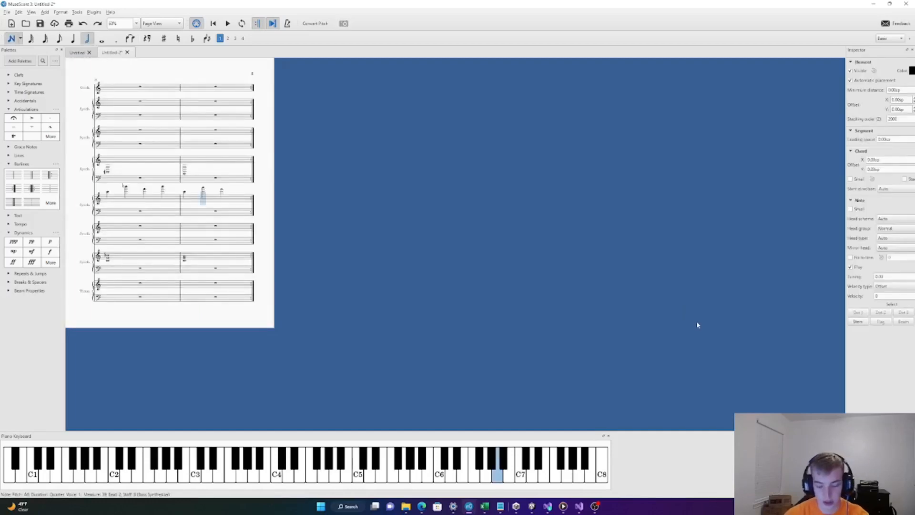
{"action": "left_click", "coordinate": [697, 324]}
{"action": "left_click_drag", "start_coordinate": [258, 280], "coordinate": [688, 301]}
{"action": "left_click_drag", "start_coordinate": [508, 296], "coordinate": [741, 297]}
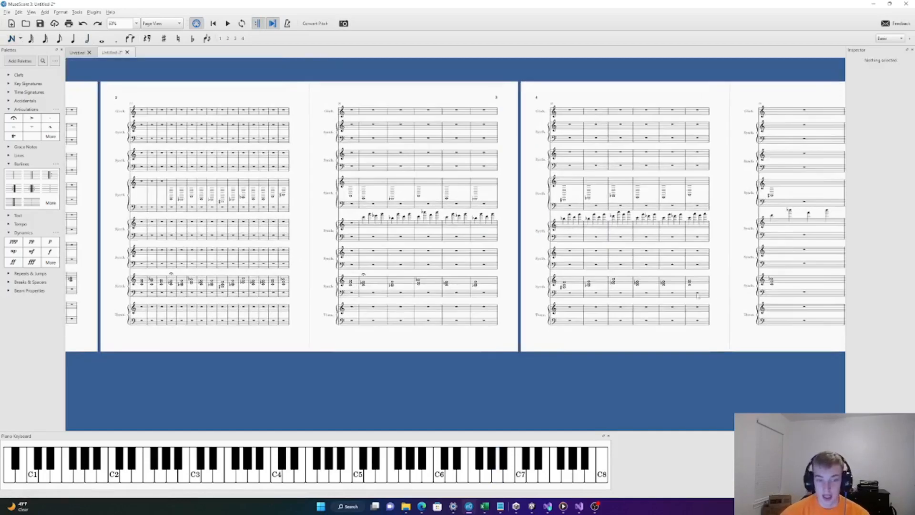
{"action": "left_click_drag", "start_coordinate": [466, 311], "coordinate": [598, 331]}
{"action": "left_click_drag", "start_coordinate": [340, 318], "coordinate": [521, 309]}
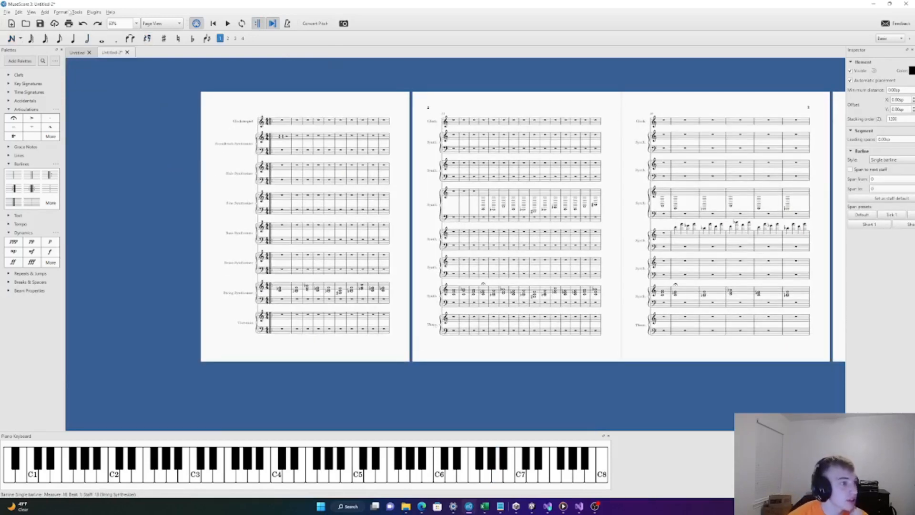
Examine the file formats available for exporting the full score, and close the export dialog without exporting.
{"action": "left_click", "coordinate": [6, 11]}
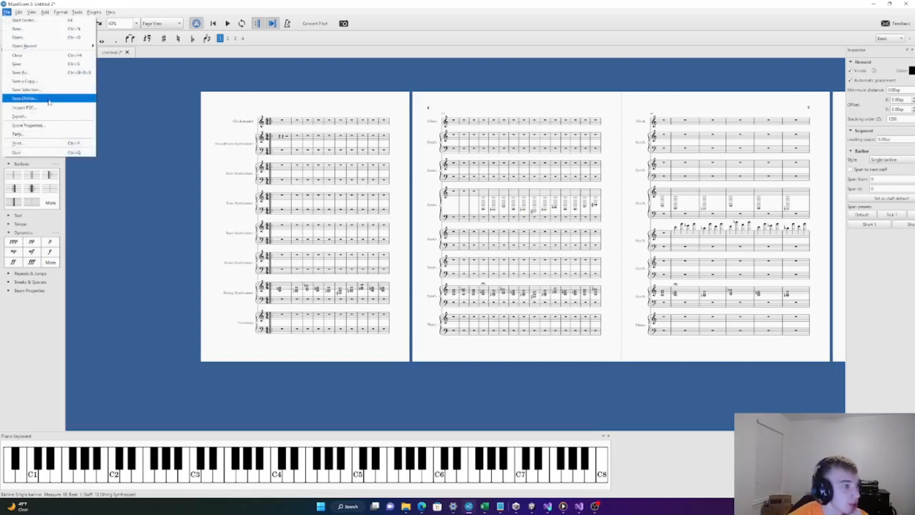
{"action": "left_click", "coordinate": [48, 116]}
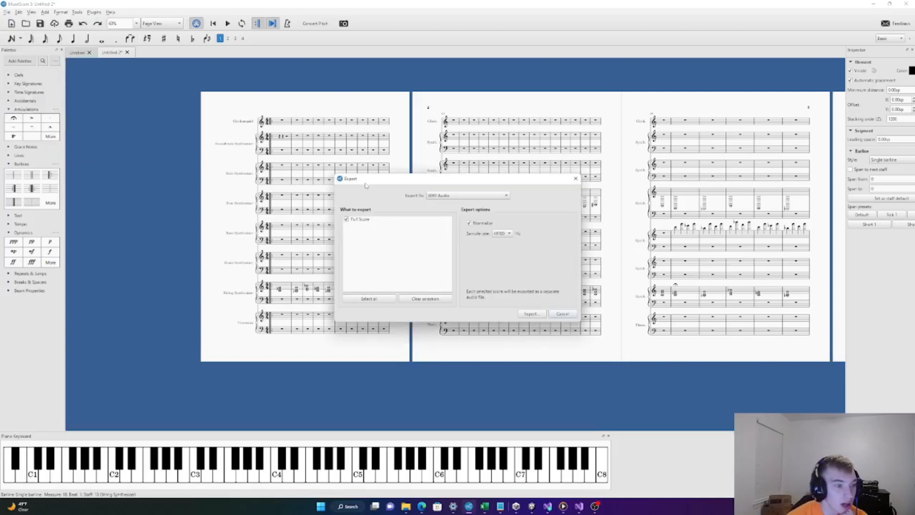
{"action": "left_click_drag", "start_coordinate": [373, 141], "coordinate": [369, 134]}
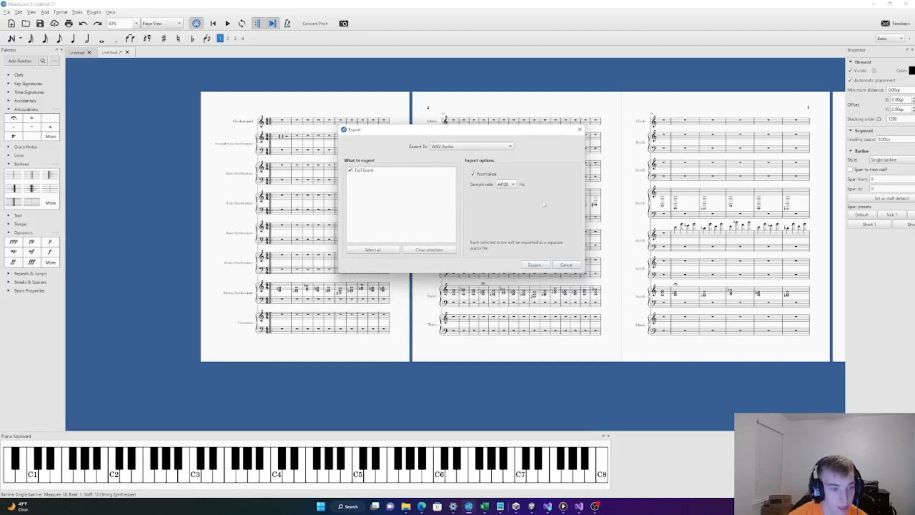
{"action": "left_click", "coordinate": [459, 147]}
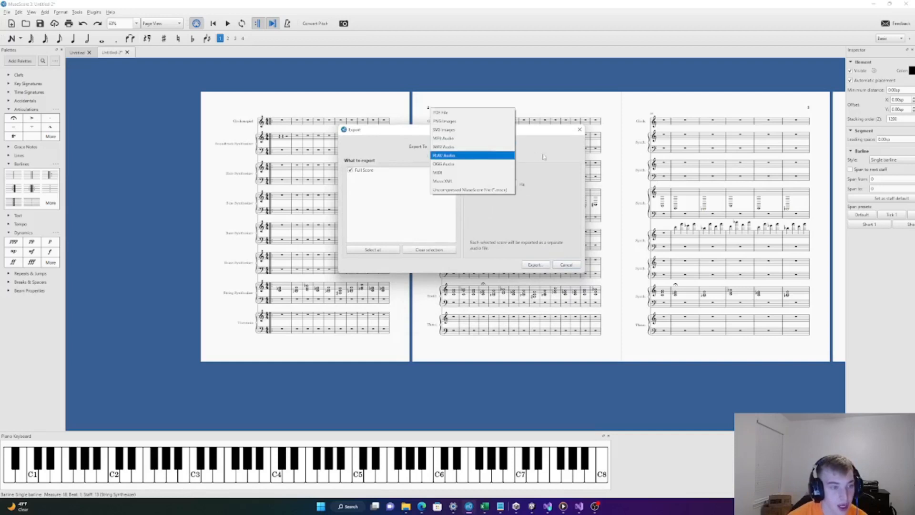
{"action": "left_click", "coordinate": [543, 157]}
{"action": "left_click", "coordinate": [566, 264]}
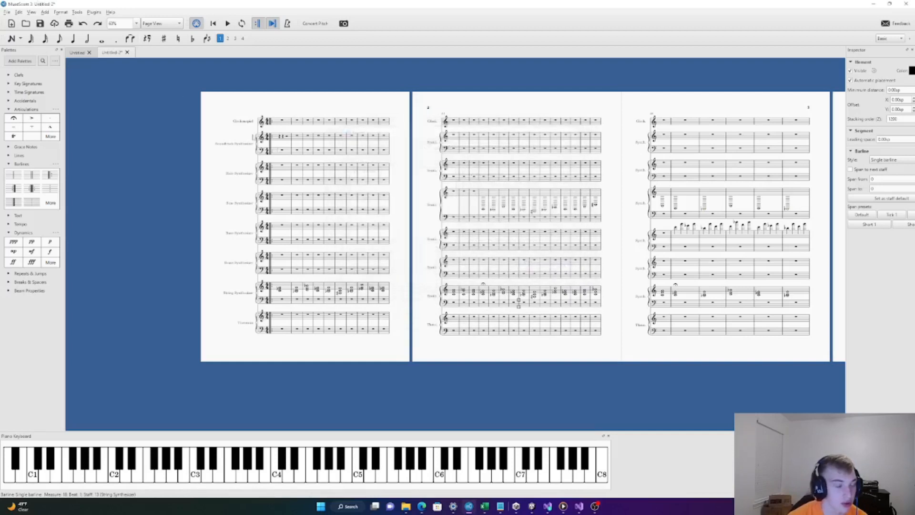